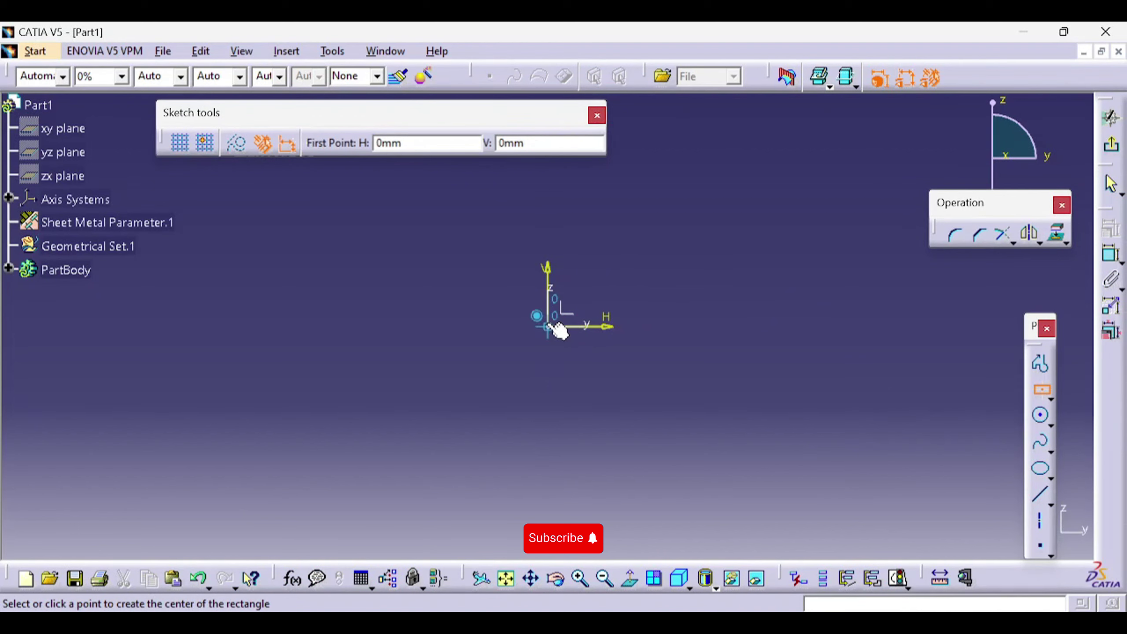
Sketch a rectangle centred on the origin and dimension its width to 250 mm
click(548, 327)
click(757, 194)
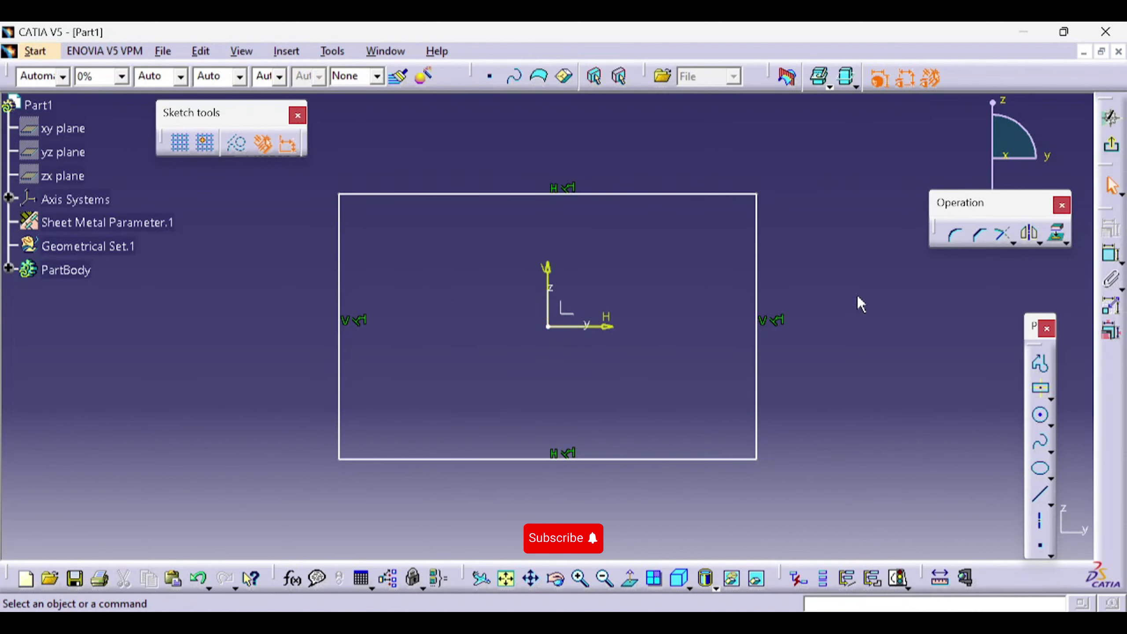
click(694, 134)
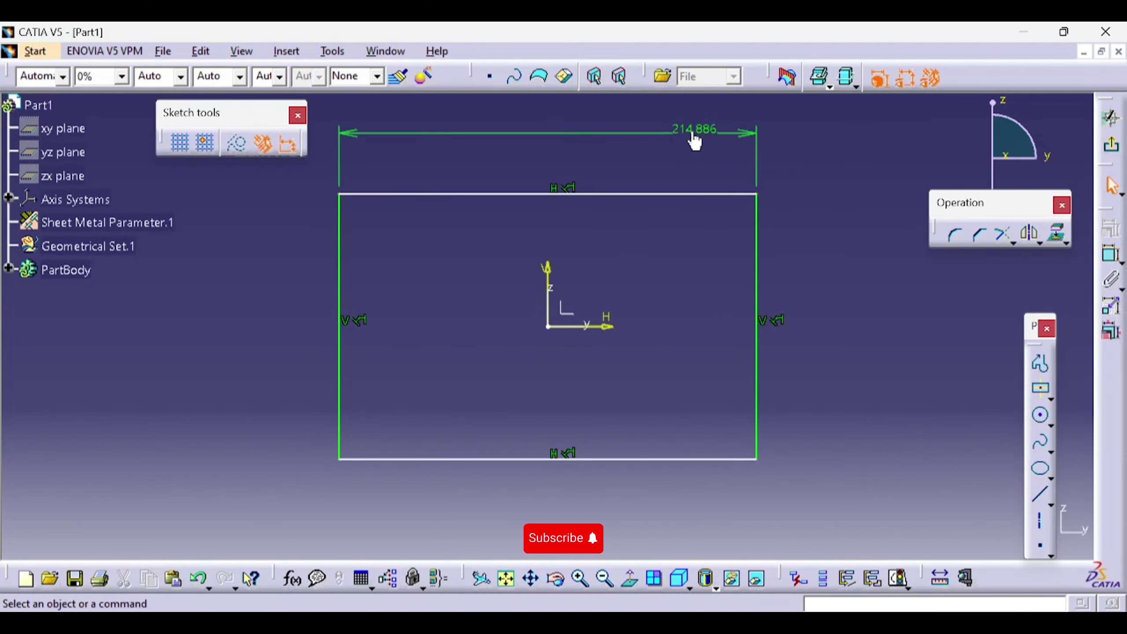
double_click(695, 133)
text(250)
key(Return)
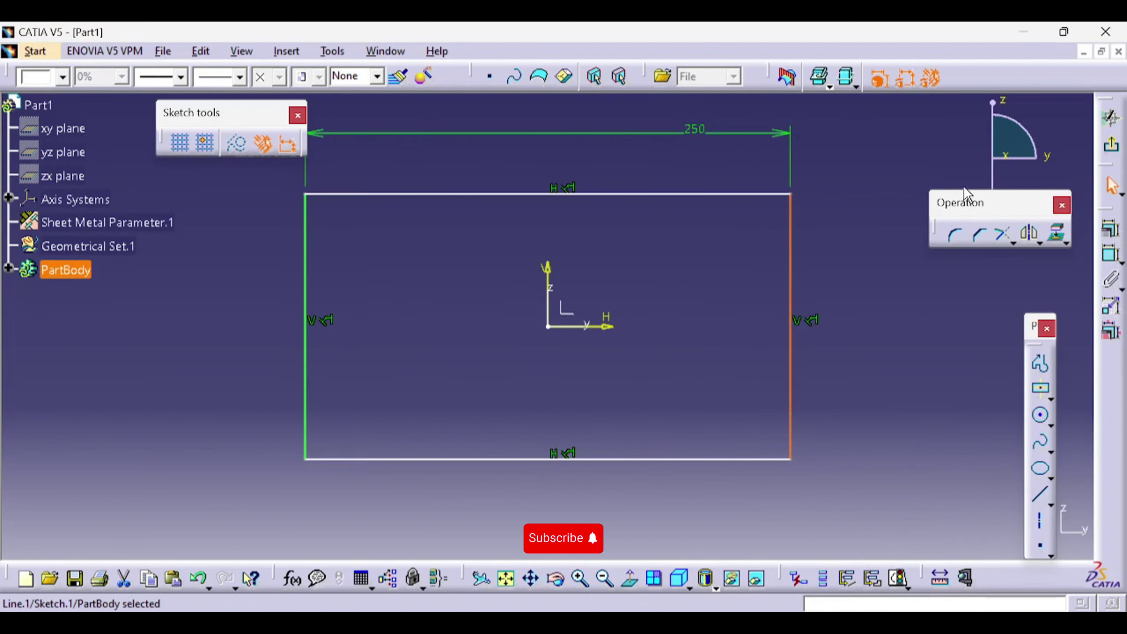
Dimension the rectangle's height and set it to 150 mm
click(1111, 254)
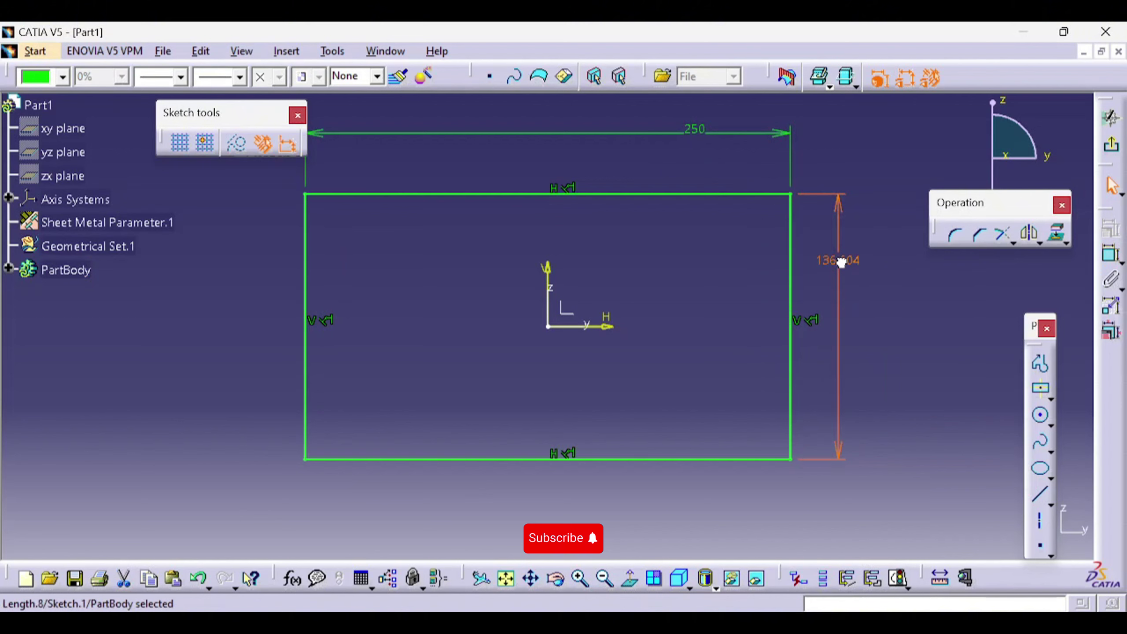
double_click(841, 263)
text(150)
key(Return)
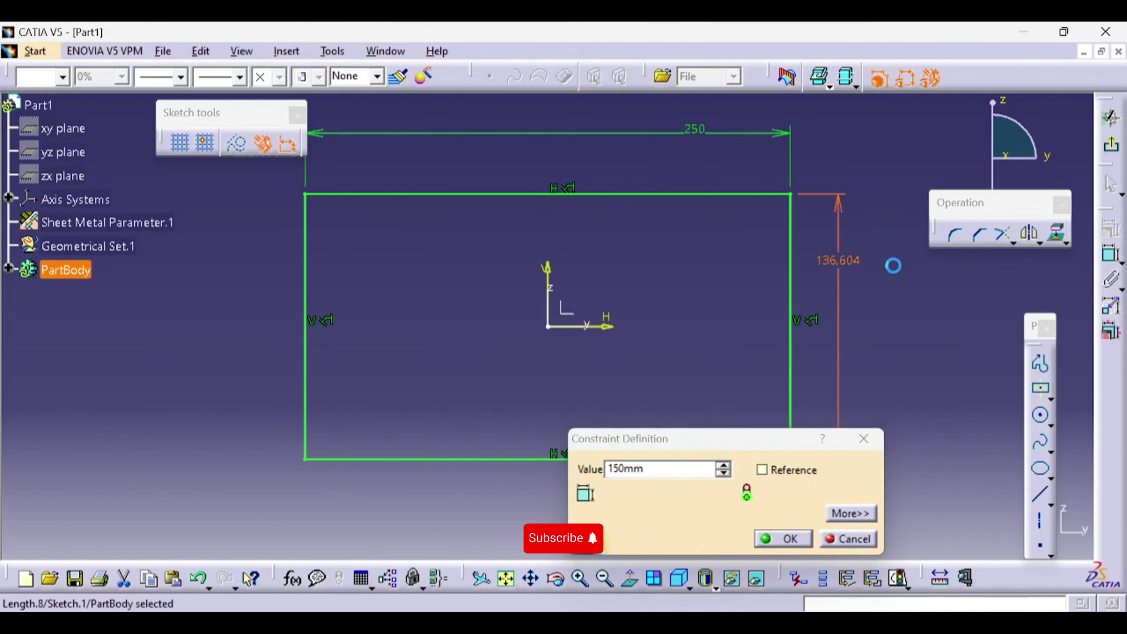
Exit the sketch and create a sheet metal Wall from the rectangular profile
click(1111, 145)
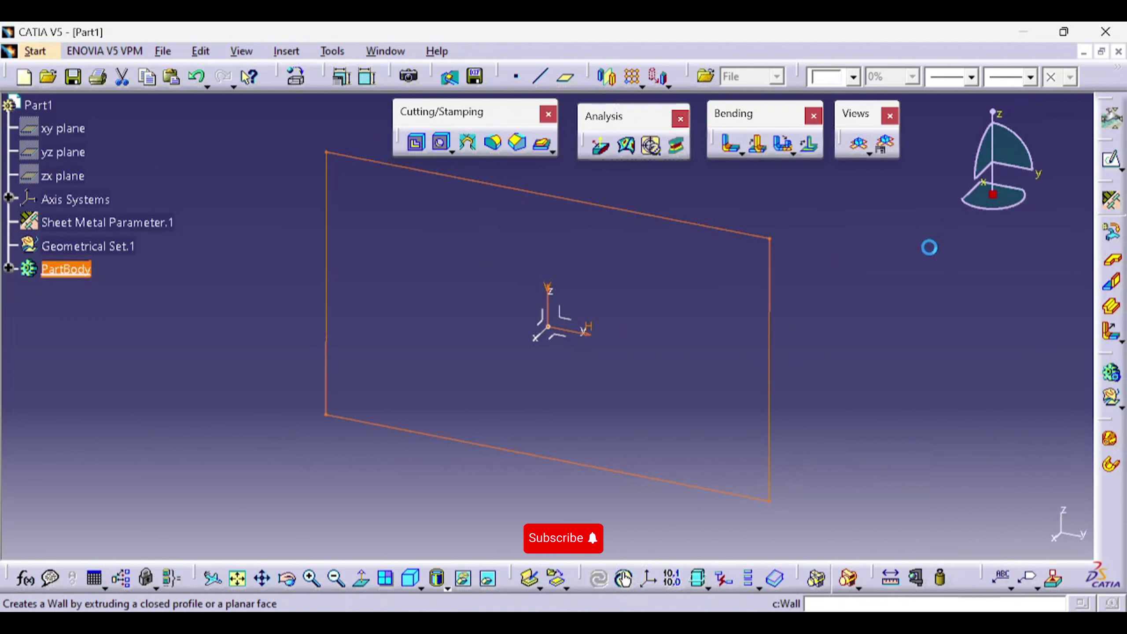
key(Return)
click(887, 280)
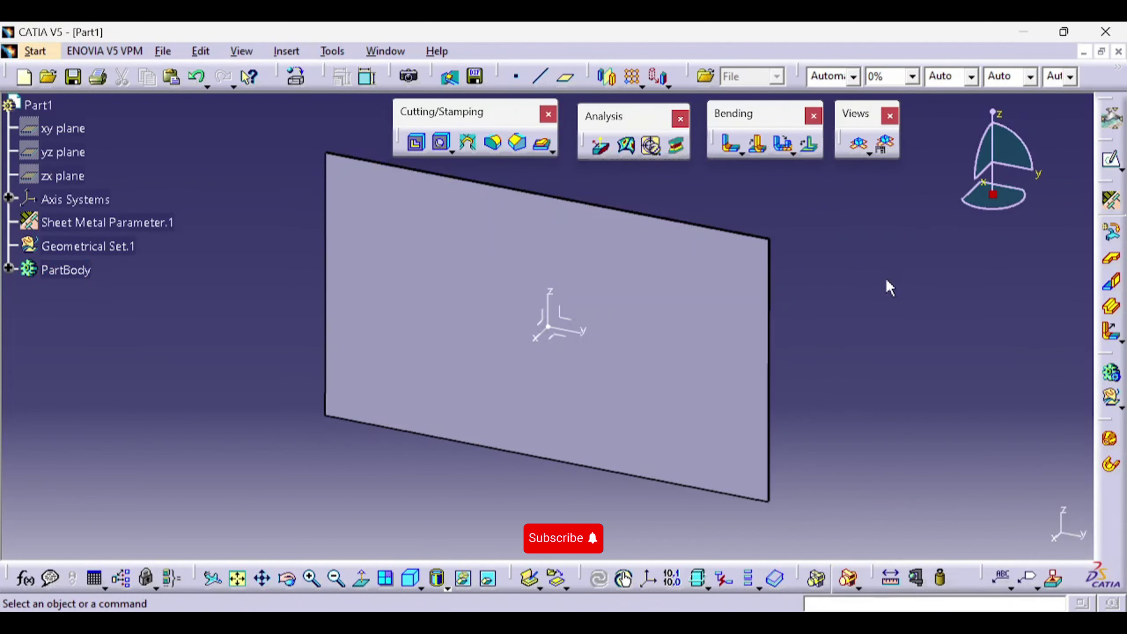
Start a Wall On Edge along a short edge of the base wall with a height of 25 mm
middle_drag(637, 356, 701, 277)
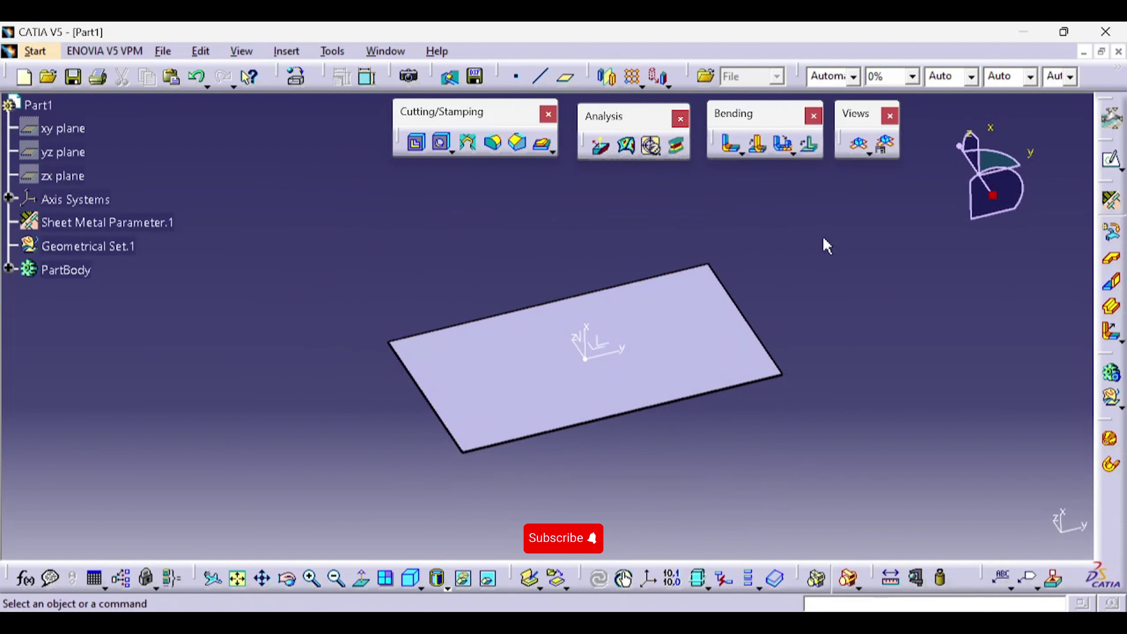
click(1111, 282)
middle_drag(758, 333, 661, 351)
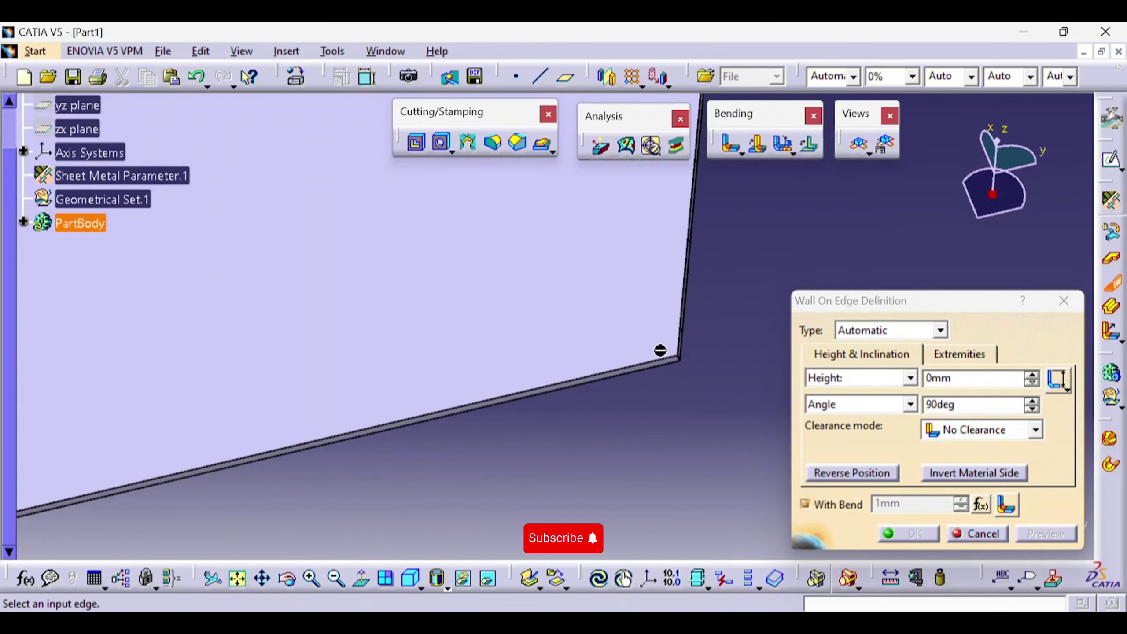
click(686, 346)
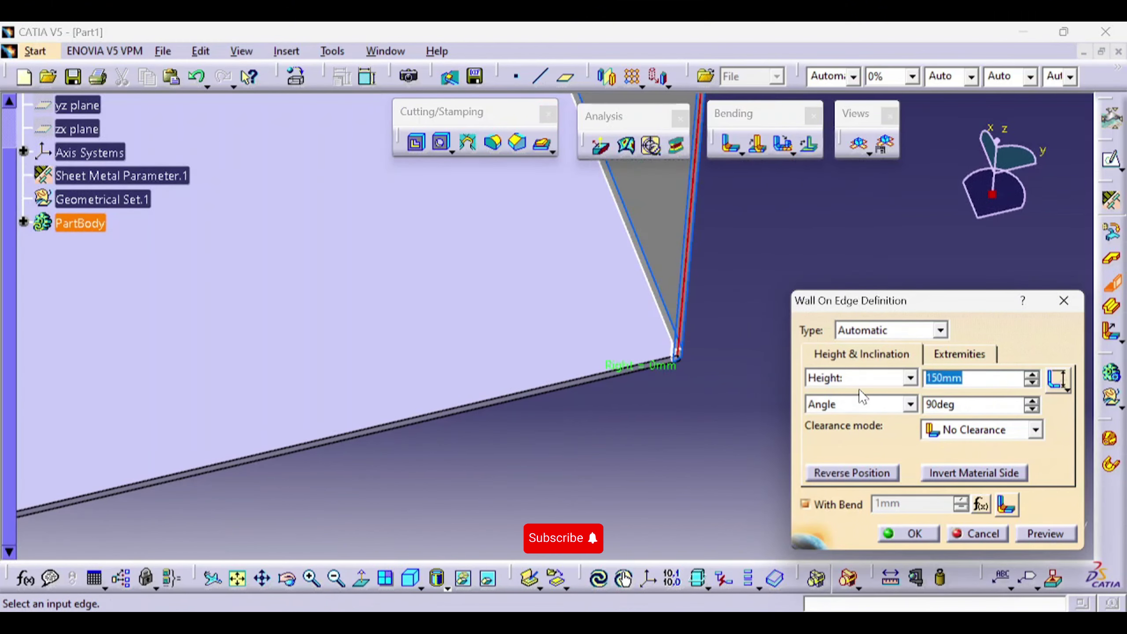
text(25)
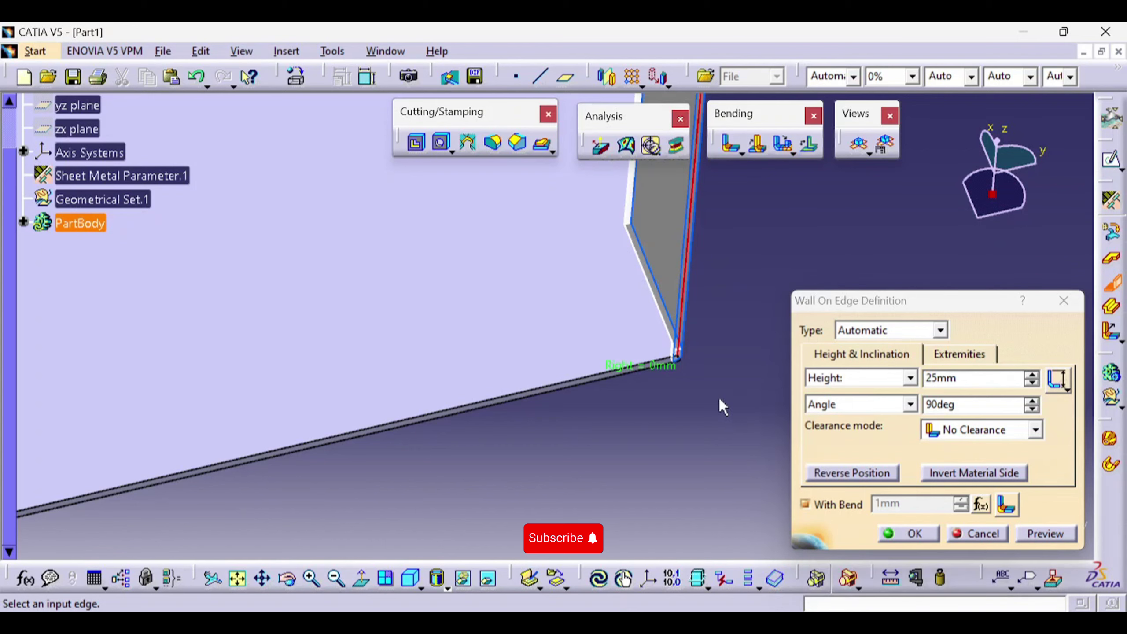
Invert the side wall's material side, include the remaining base edges and create the bent walls on all four sides
middle_drag(698, 391, 600, 347)
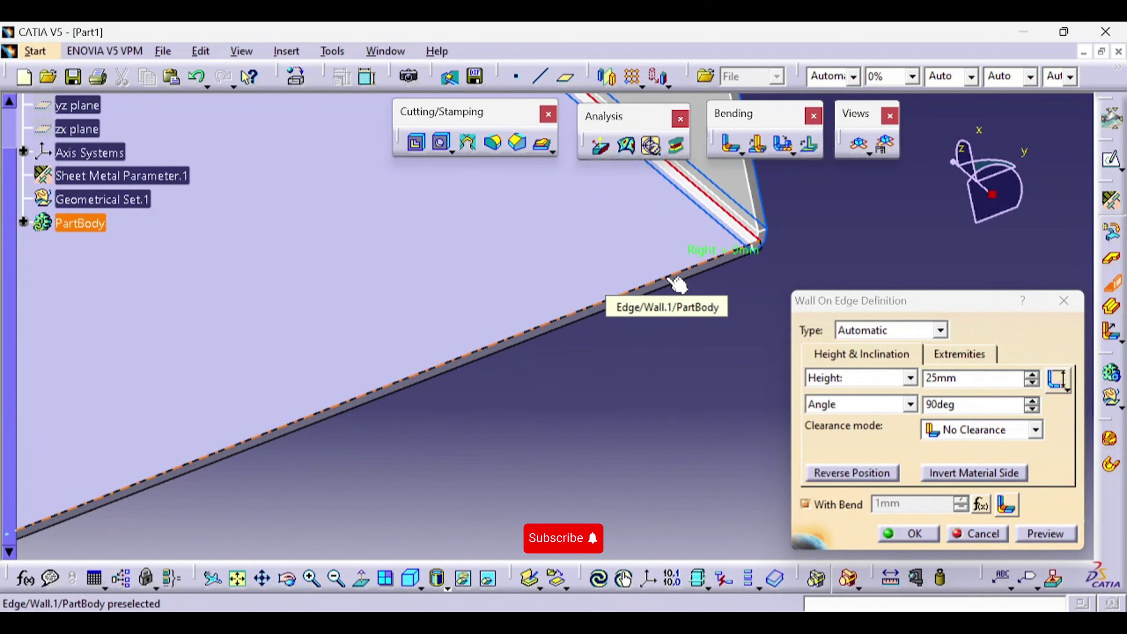
middle_drag(677, 284, 564, 401)
middle_drag(651, 351, 627, 507)
middle_drag(690, 378, 552, 30)
middle_drag(620, 355, 569, 390)
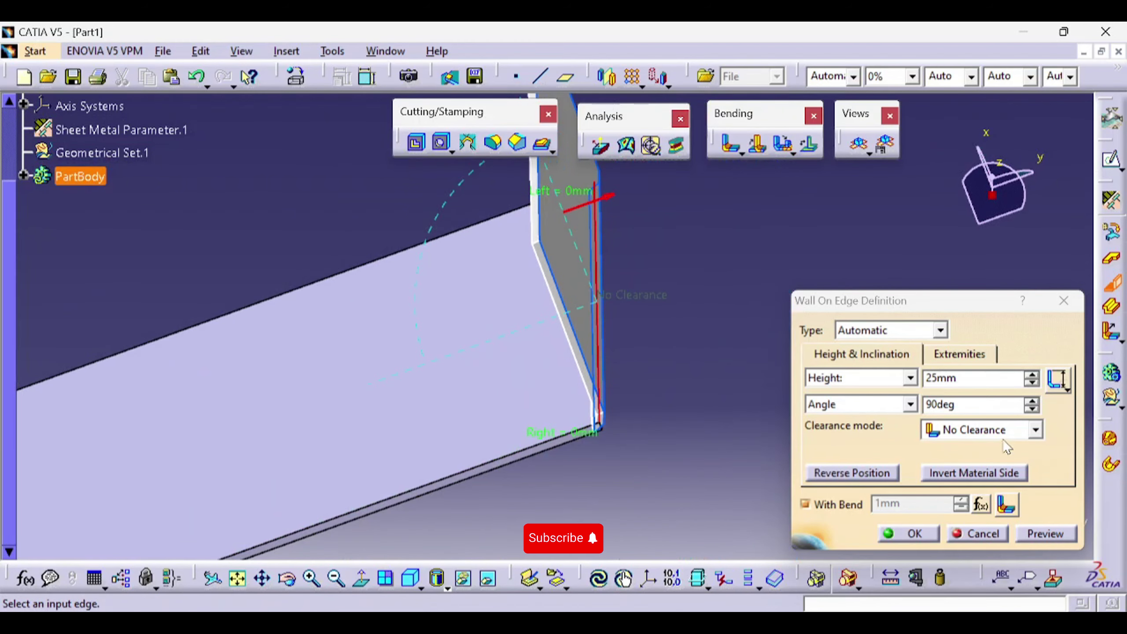
click(968, 476)
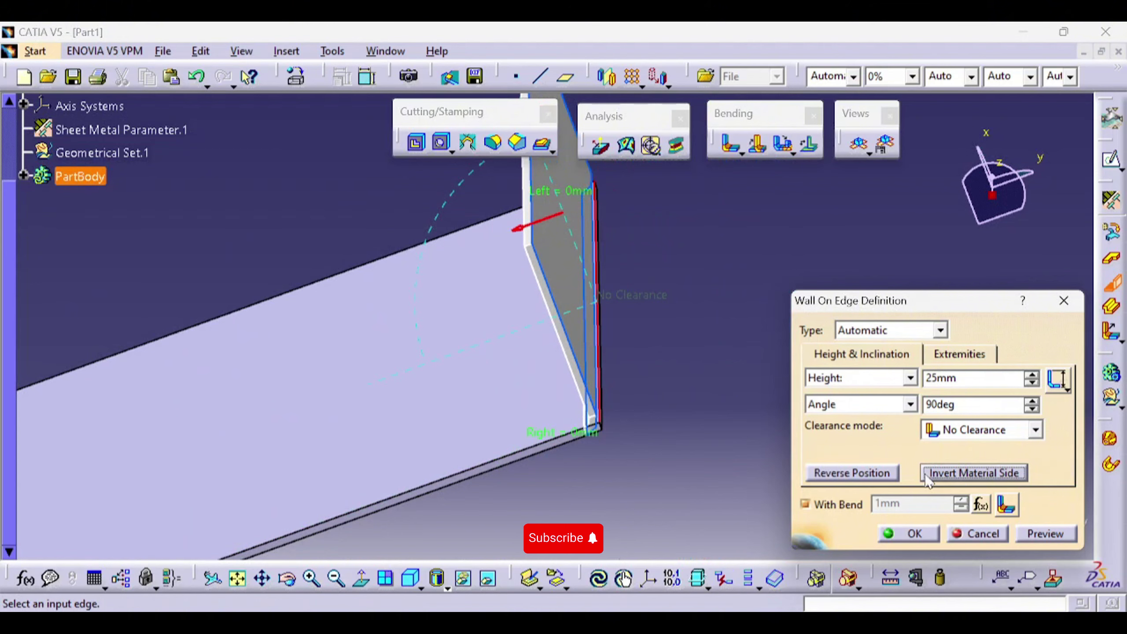
middle_drag(516, 446, 406, 466)
middle_drag(264, 418, 413, 569)
click(397, 470)
middle_drag(481, 410, 773, 523)
click(908, 533)
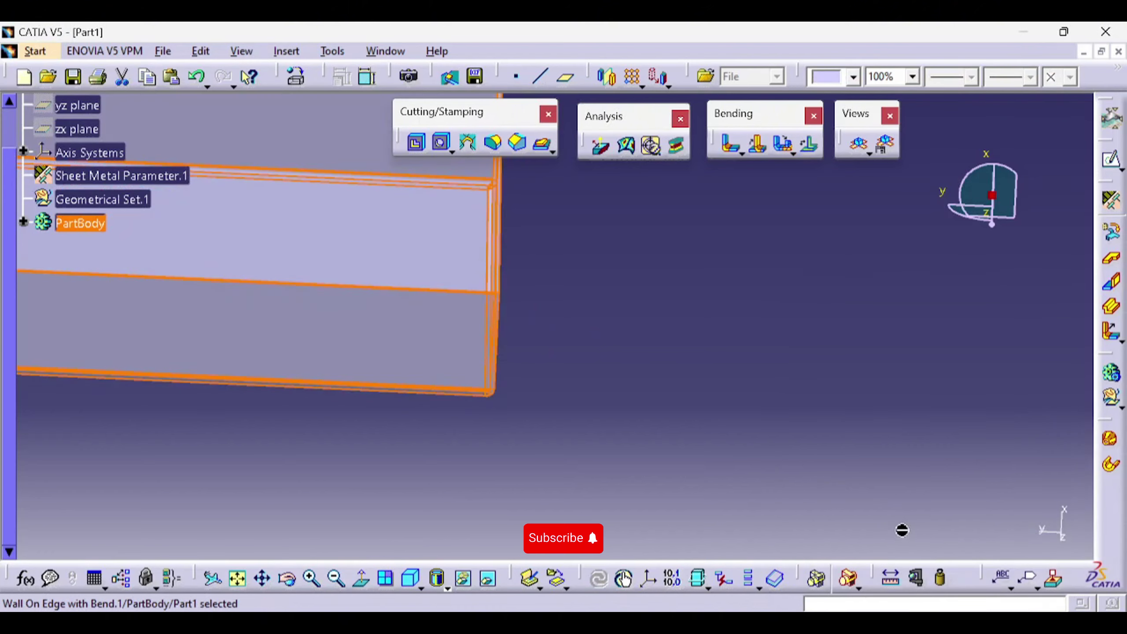
Switch the part to its unfolded view to inspect the flat pattern and fold it back
middle_drag(901, 528, 642, 515)
click(644, 453)
middle_drag(644, 453, 572, 311)
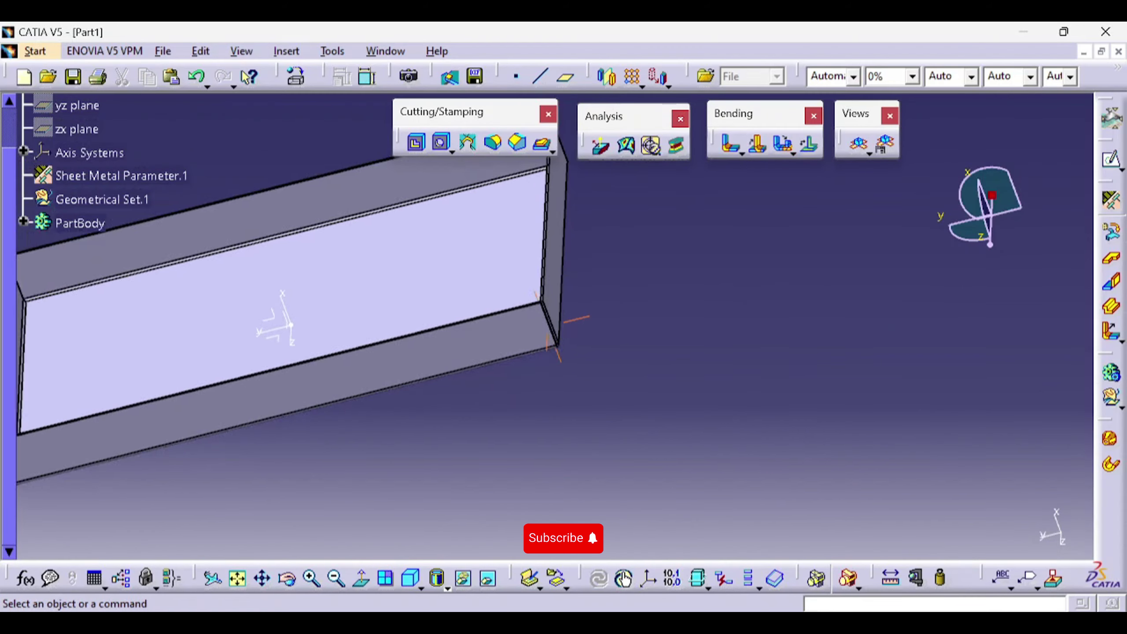
click(860, 146)
middle_drag(521, 297, 515, 324)
click(857, 144)
Start a Basic hem along the free edge of one side wall and reverse its direction
middle_drag(630, 368, 783, 309)
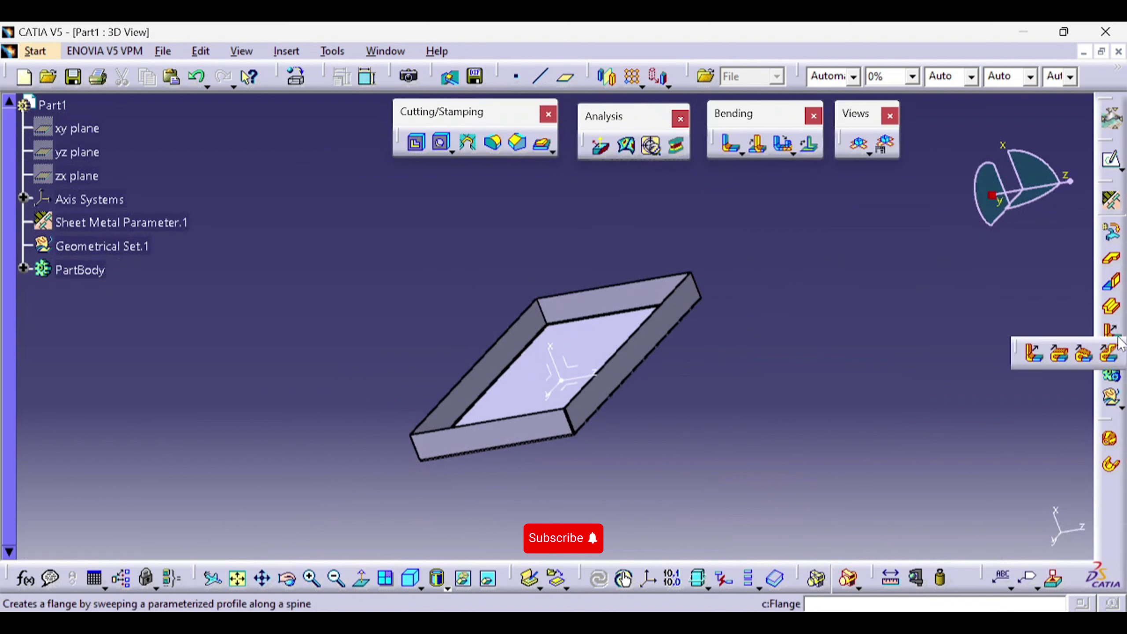
click(1061, 354)
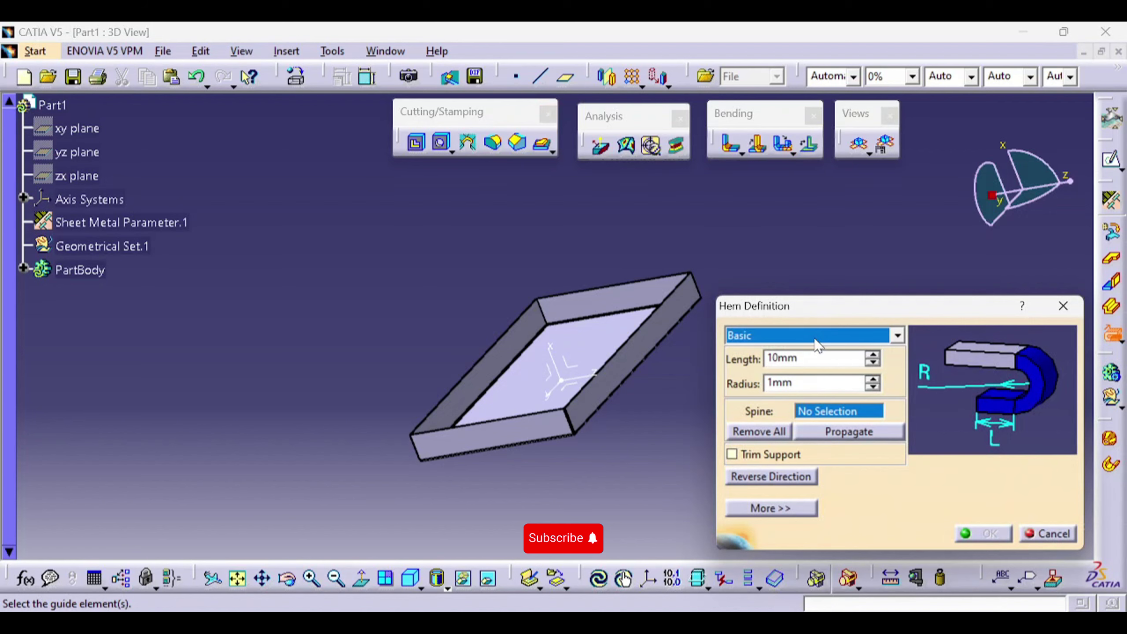
middle_drag(668, 380, 828, 404)
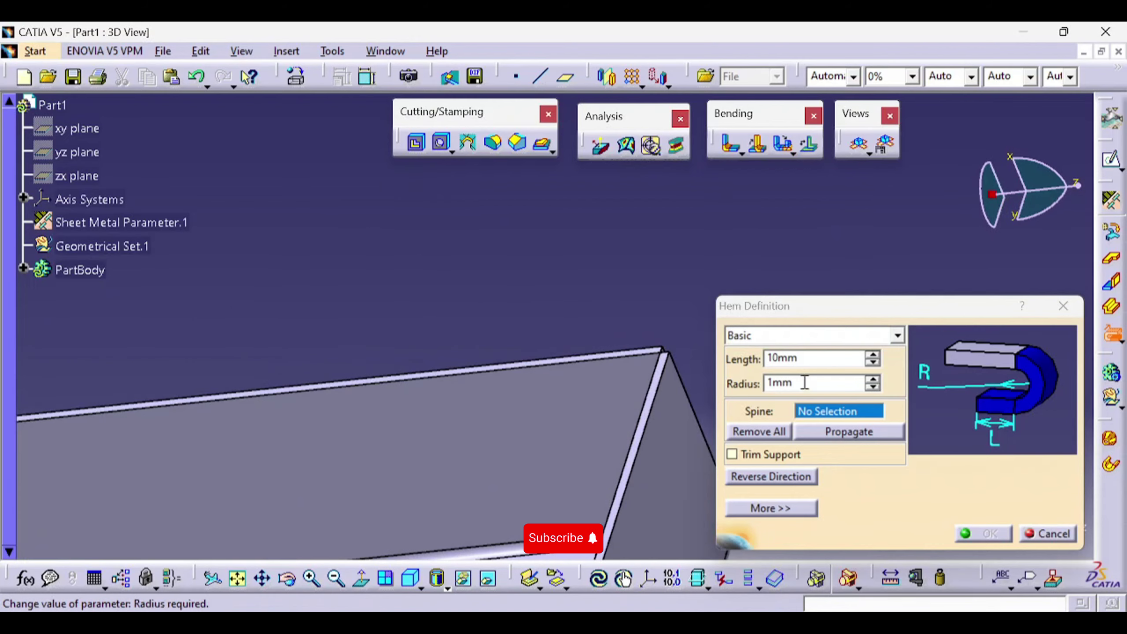
click(586, 364)
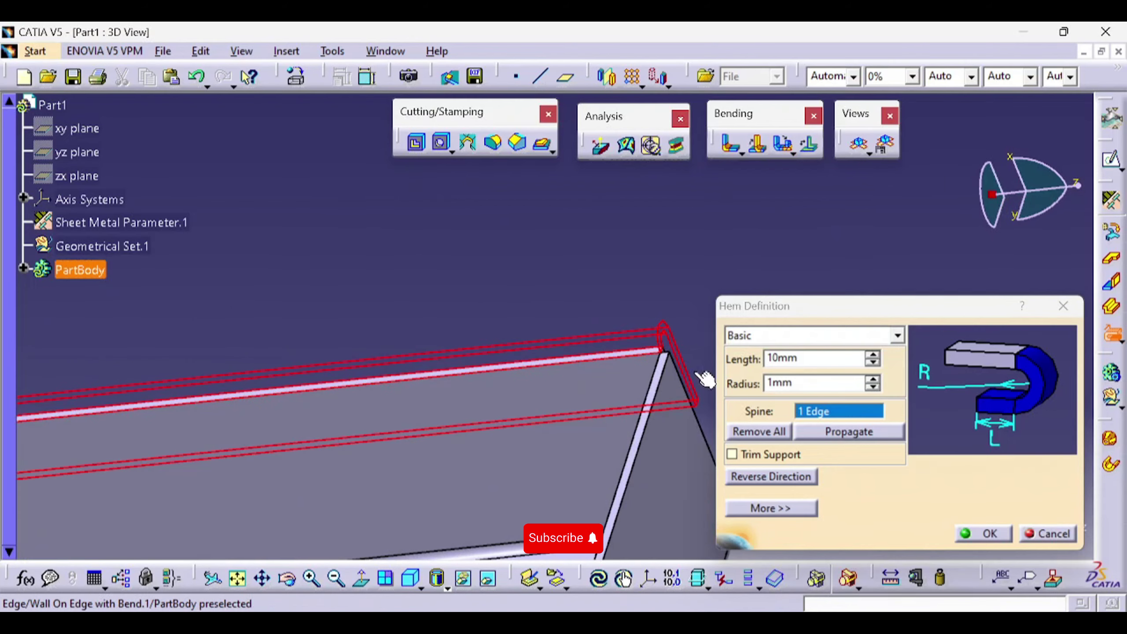
click(750, 479)
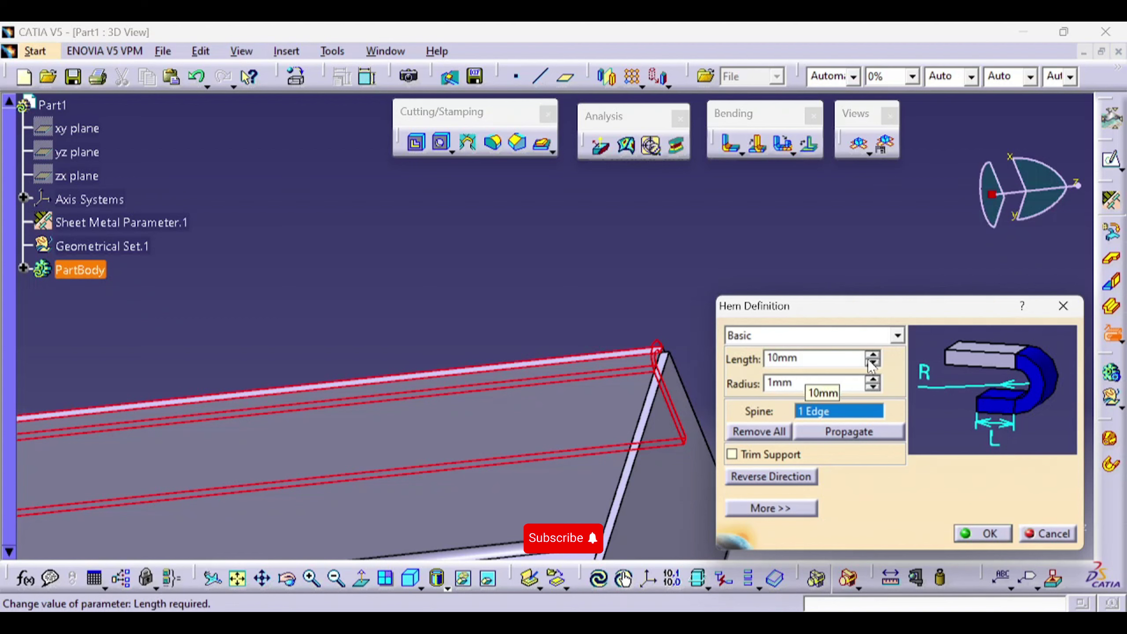
Set the hem's length to 7 mm and its radius to 0.1 mm, and create it
click(872, 364)
click(873, 364)
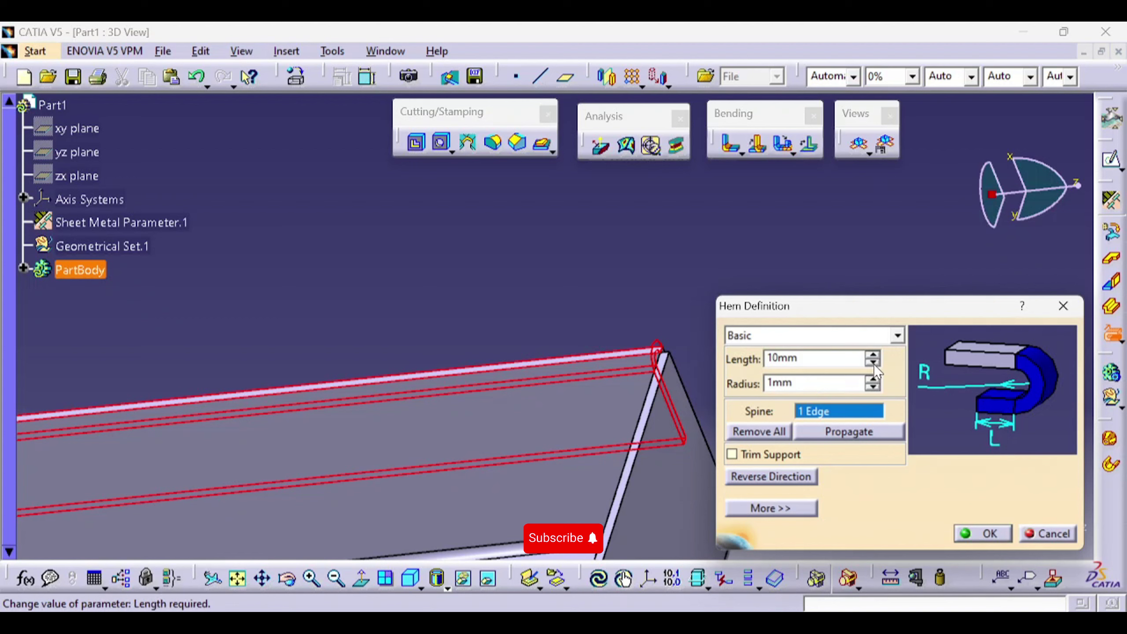
click(873, 363)
click(873, 363)
click(873, 364)
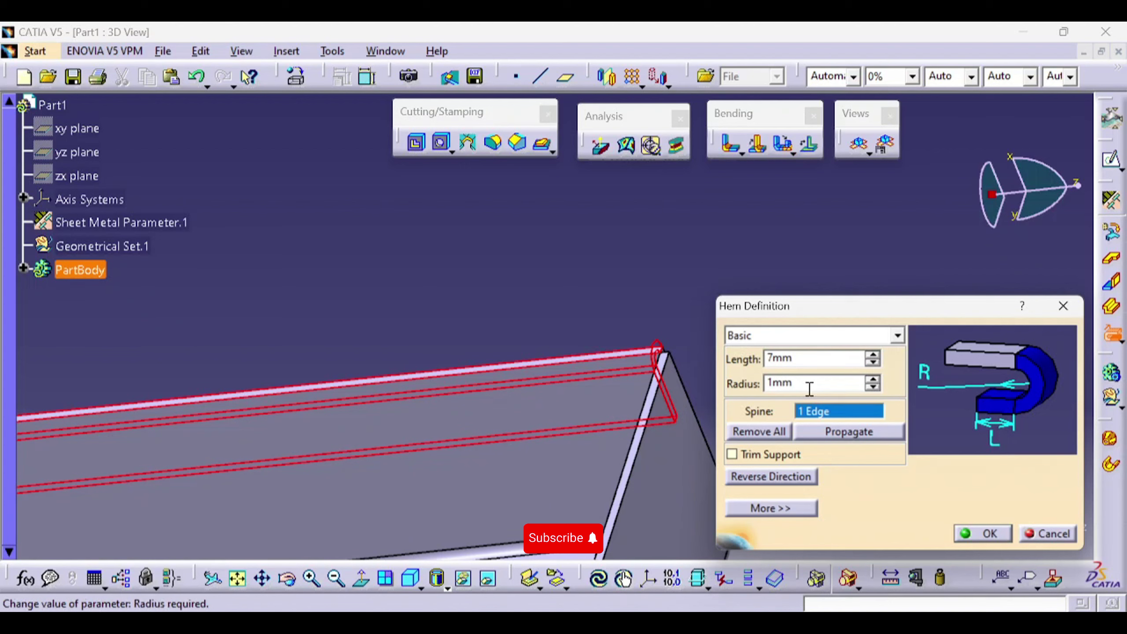
drag(810, 388, 737, 388)
text(.1)
click(616, 252)
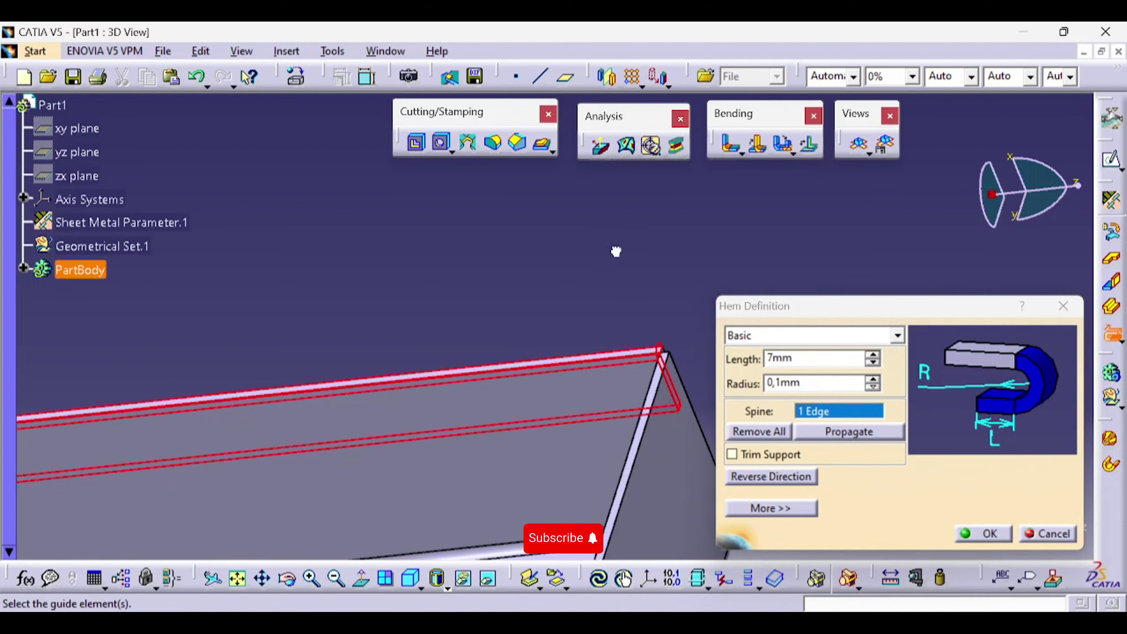
middle_drag(595, 293, 644, 533)
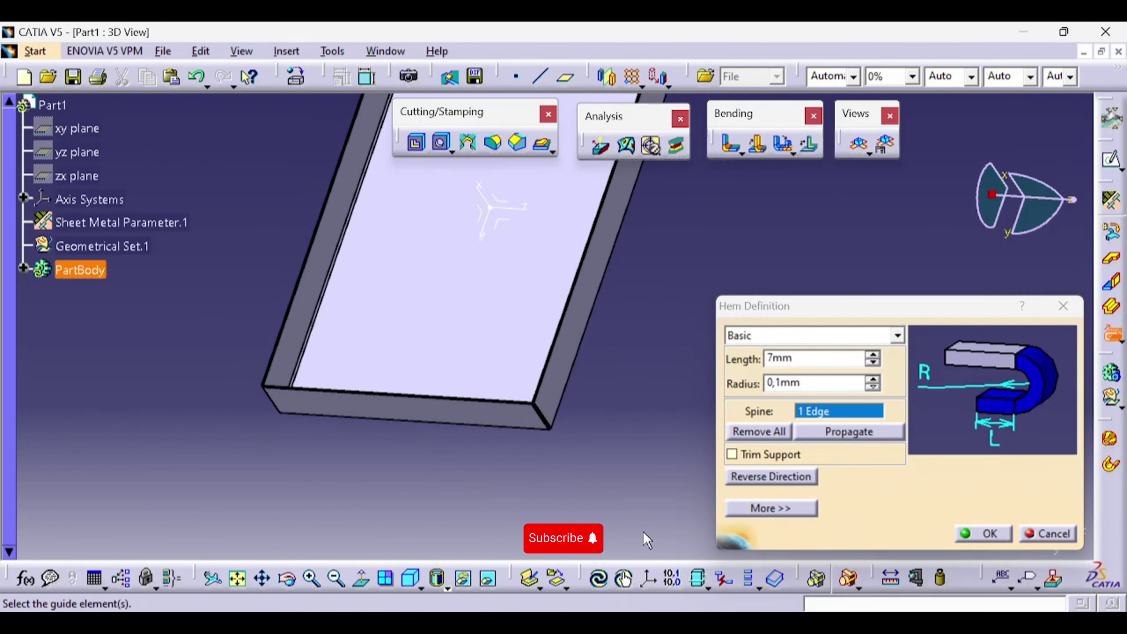
click(991, 533)
Add a second Basic hem, 7 mm long with 0.1 mm radius, on another side wall's free edge, with direction reversed and Trim Support enabled
click(1112, 334)
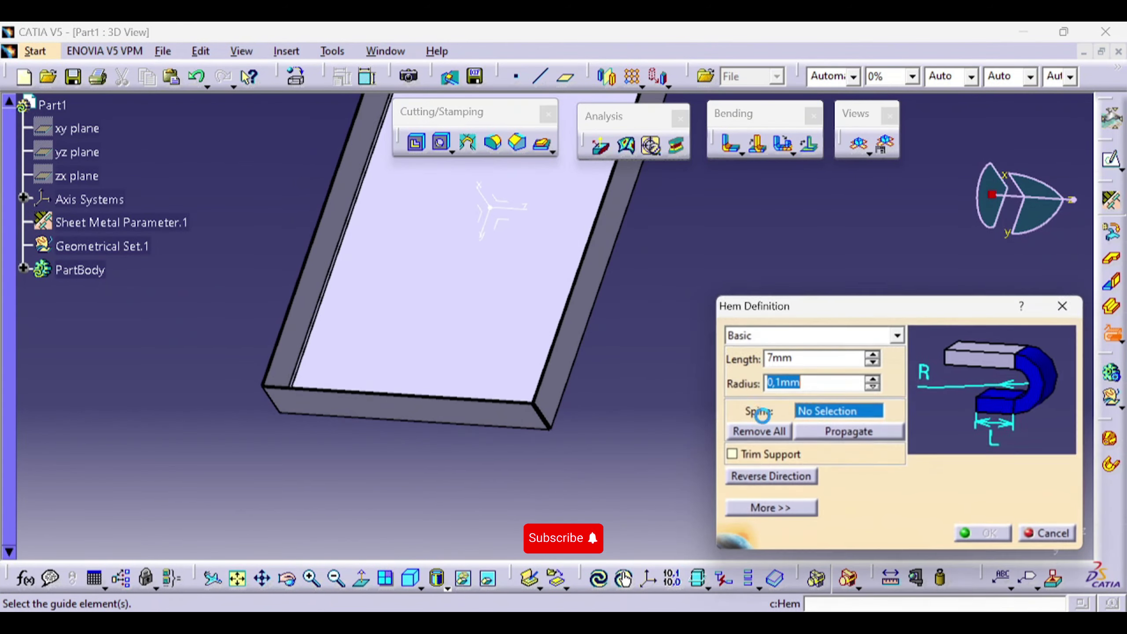
middle_drag(439, 444, 415, 587)
click(294, 408)
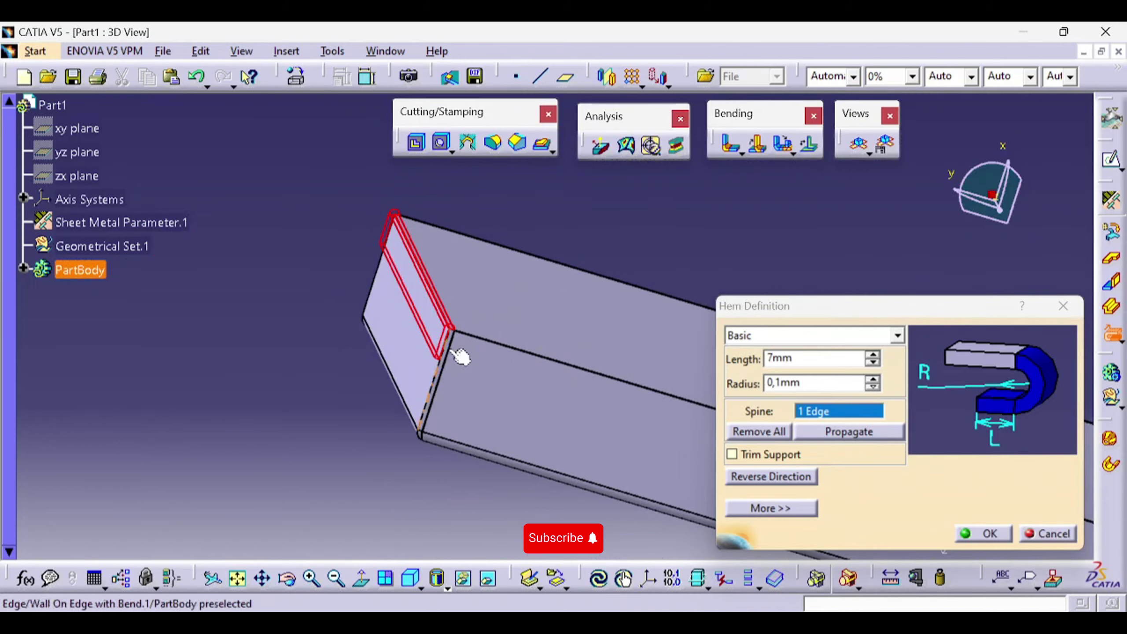
middle_drag(460, 358, 433, 96)
middle_click(503, 304)
middle_drag(503, 304, 509, 350)
click(761, 476)
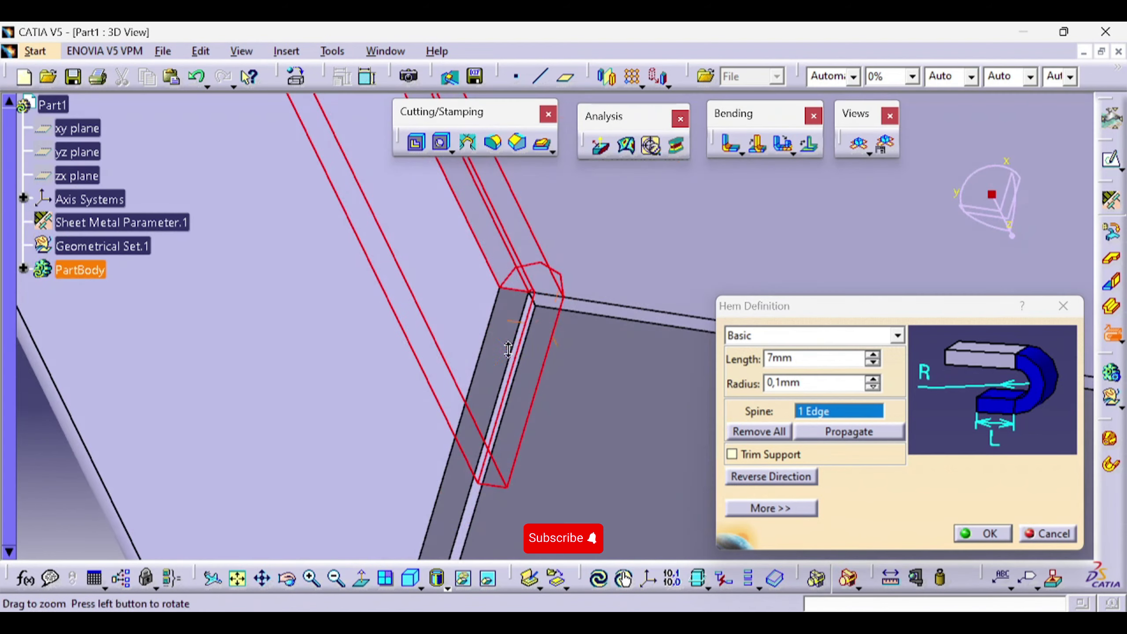
click(759, 456)
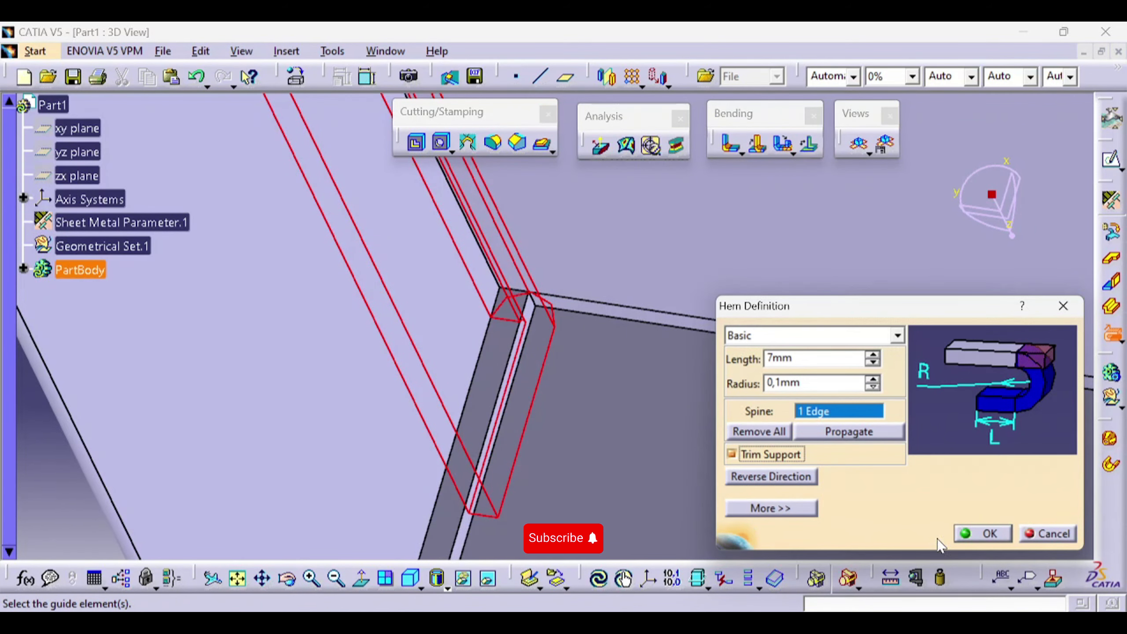
click(972, 533)
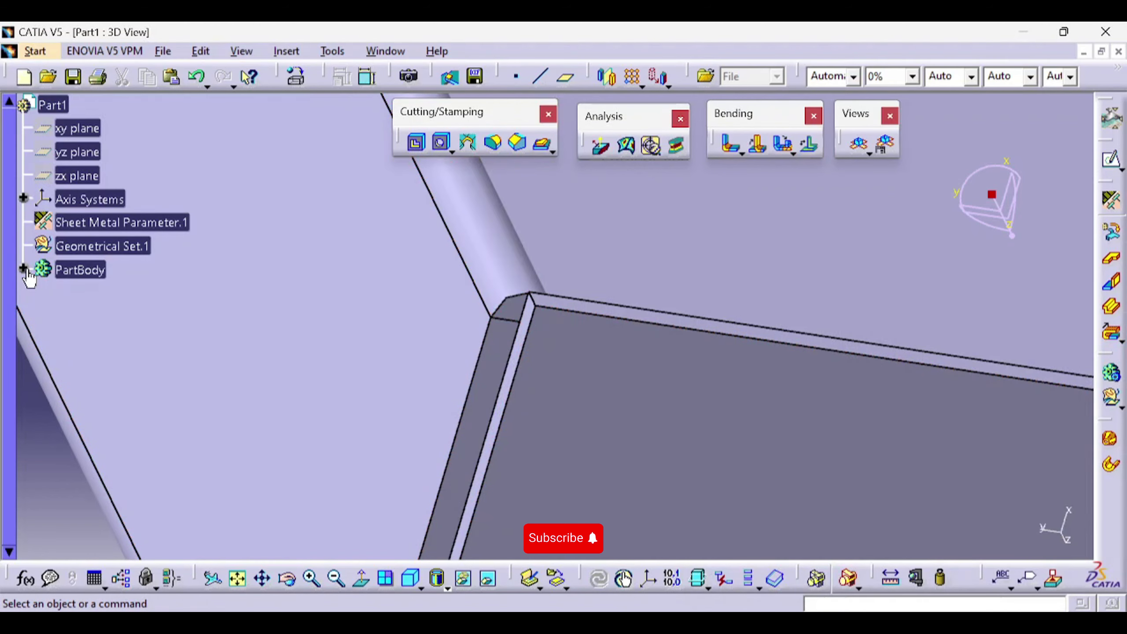
Edit the first hem's definition to enable Trim Support
click(23, 269)
click(94, 410)
middle_drag(553, 324, 544, 486)
middle_drag(738, 354, 529, 578)
middle_drag(599, 428, 398, 187)
middle_drag(627, 406, 176, 447)
right_click(106, 411)
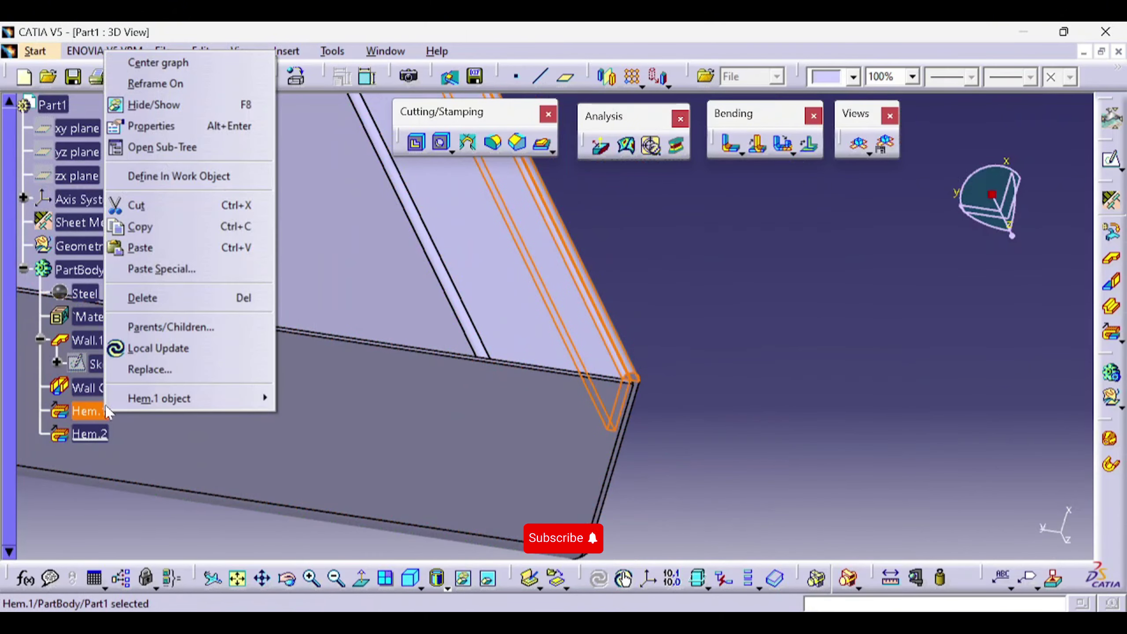
click(88, 441)
double_click(91, 412)
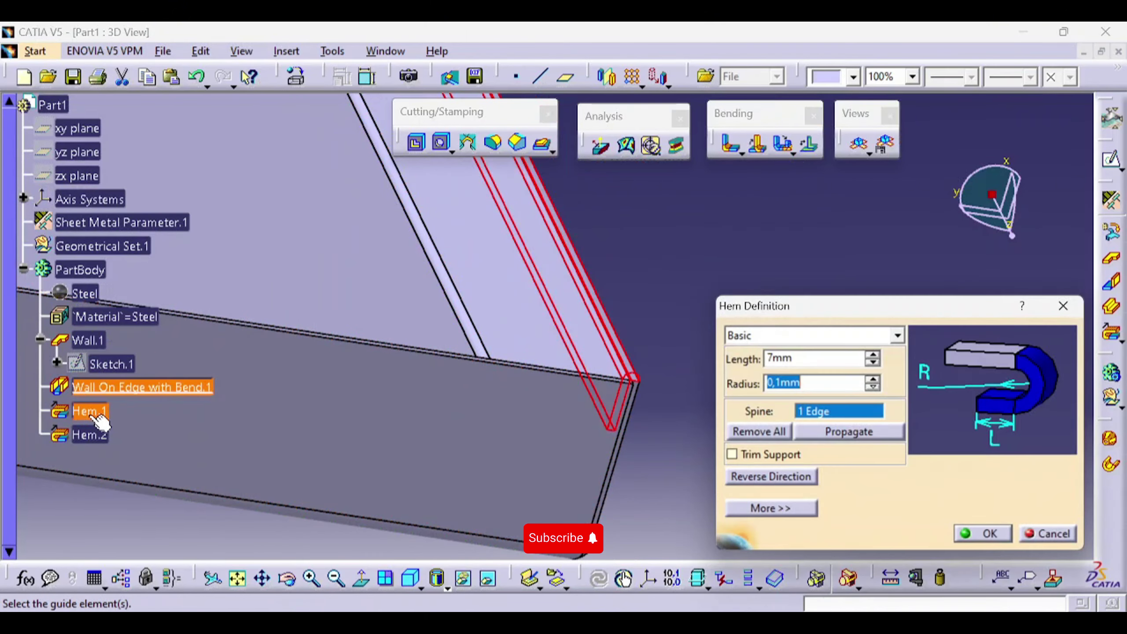
click(733, 455)
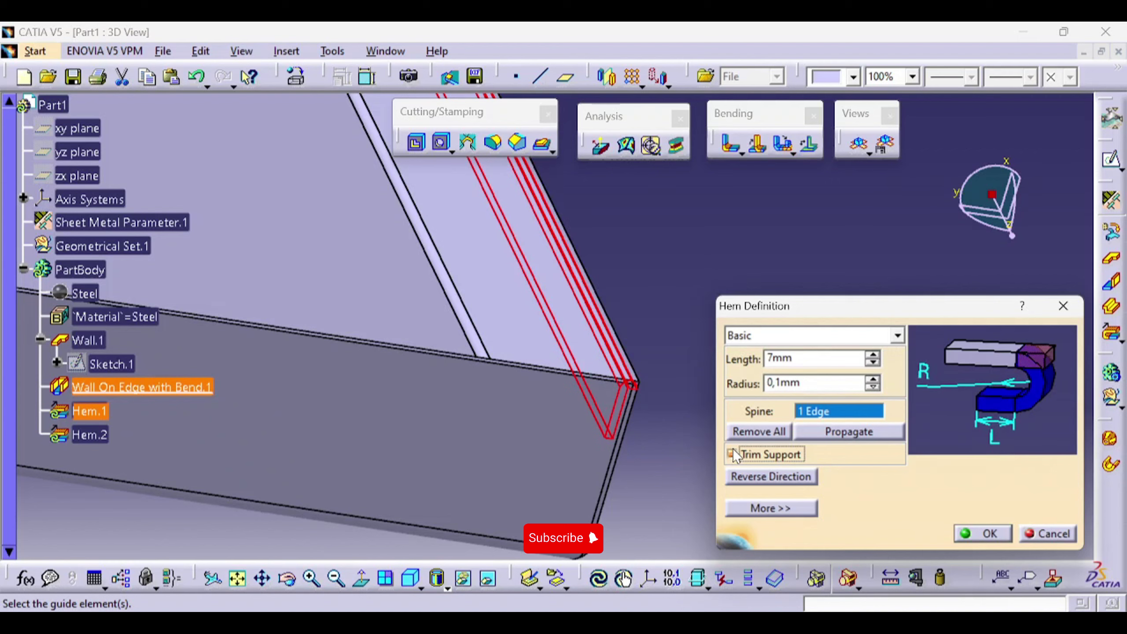
click(988, 534)
Measure the distance between the two adjacent faces at the tray corner where a hemmed wall meets an unhemmed wall
middle_drag(675, 315, 779, 415)
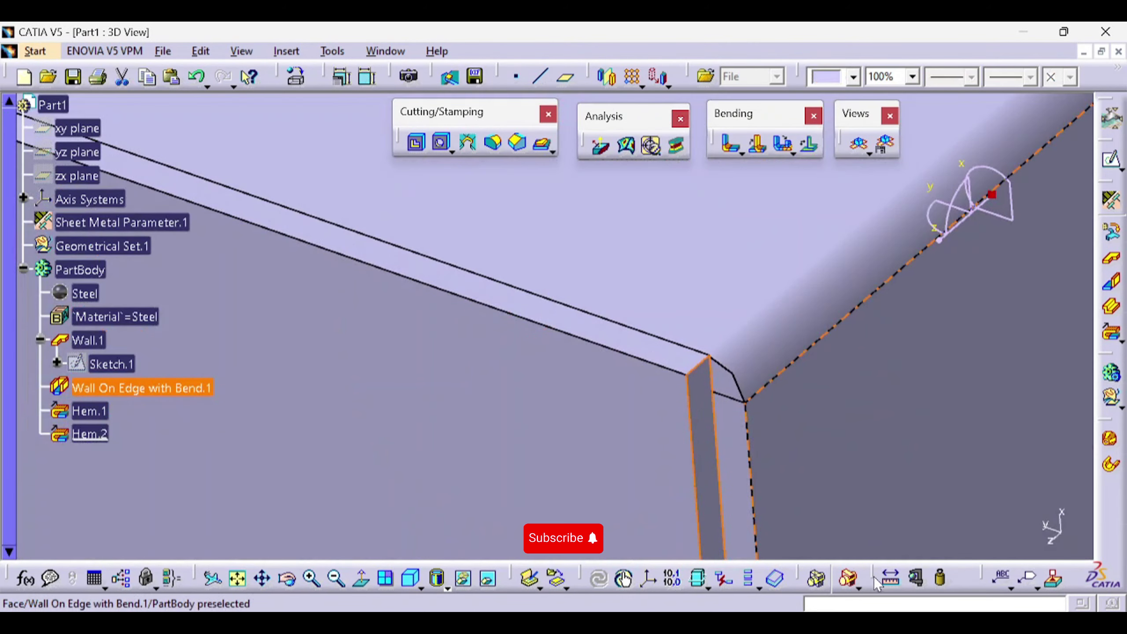
click(890, 578)
middle_drag(604, 398, 653, 226)
click(652, 226)
middle_drag(519, 319, 599, 226)
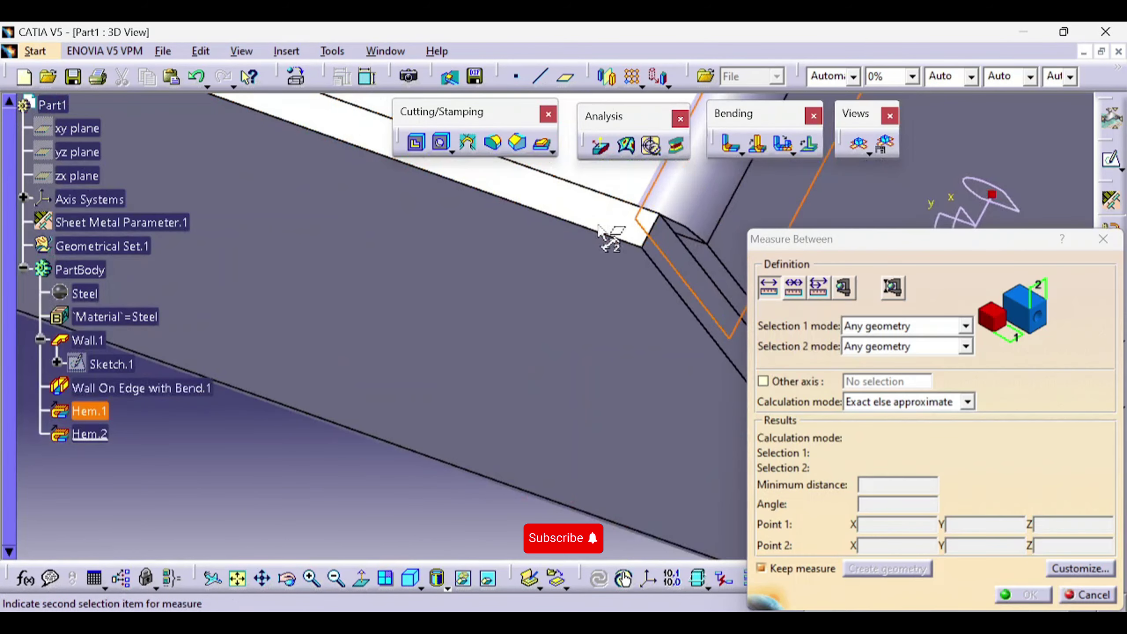
click(670, 255)
middle_drag(669, 242, 659, 408)
key(Escape)
Start a third hem and set its type to Relimited
middle_drag(847, 403, 1024, 442)
click(1112, 333)
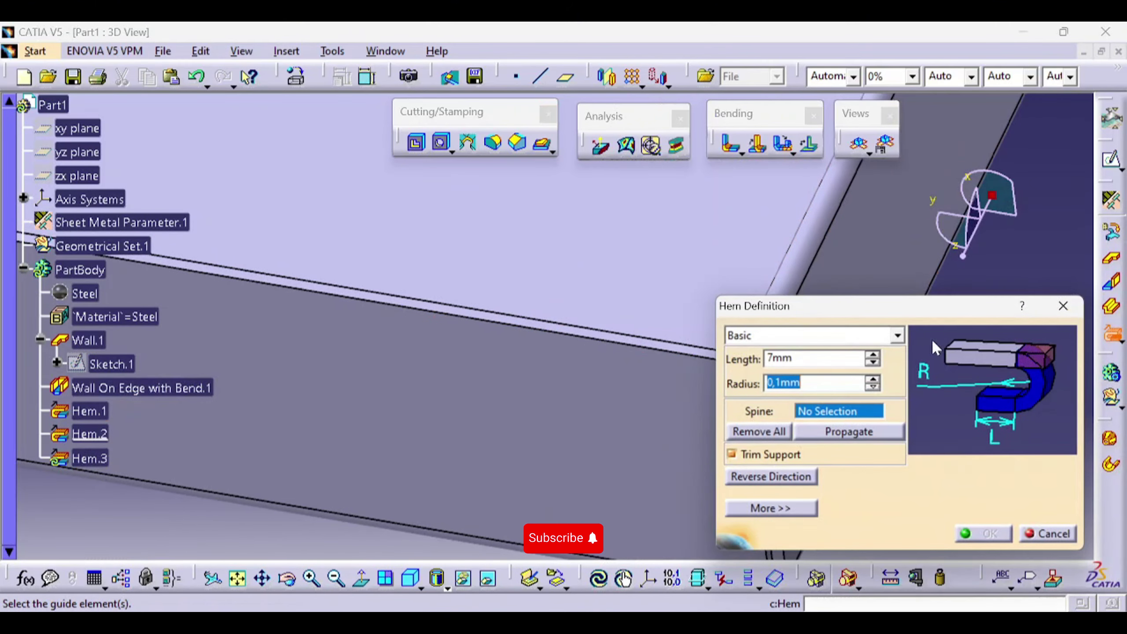
click(865, 375)
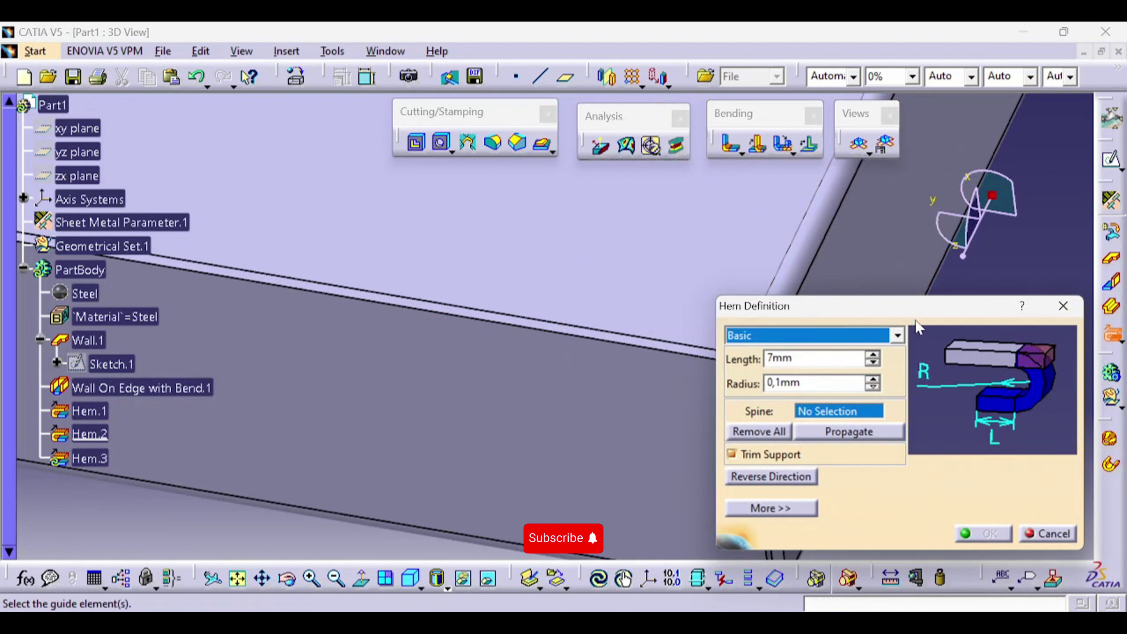
click(753, 366)
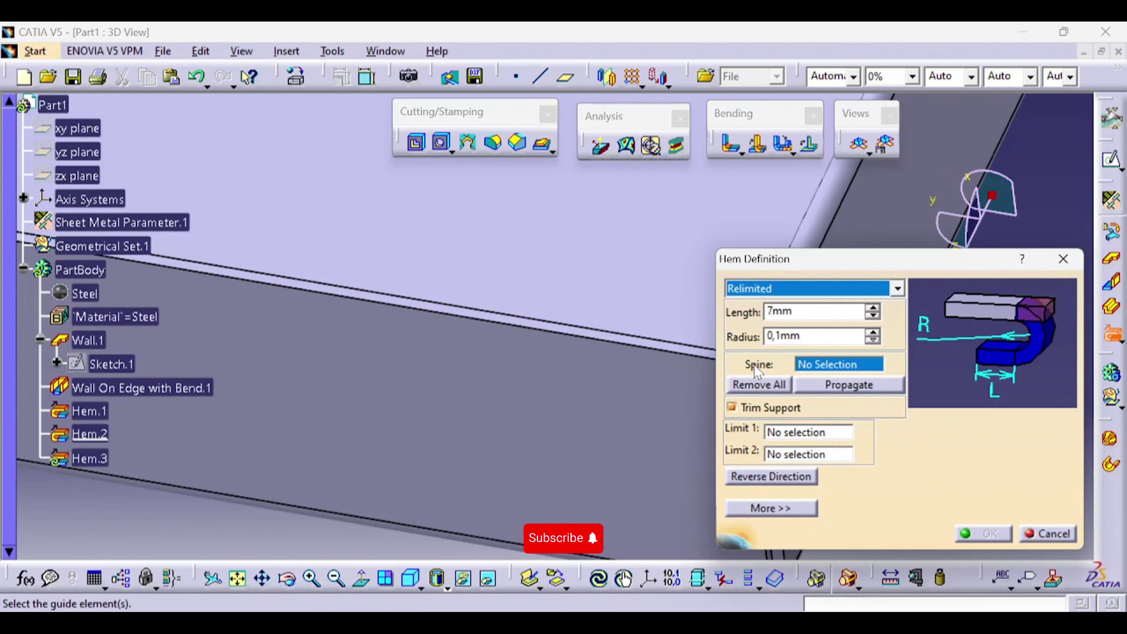
Create the hem's first limit point on the long wall's free edge, 1.5 mm along the curve from the corner
right_click(774, 436)
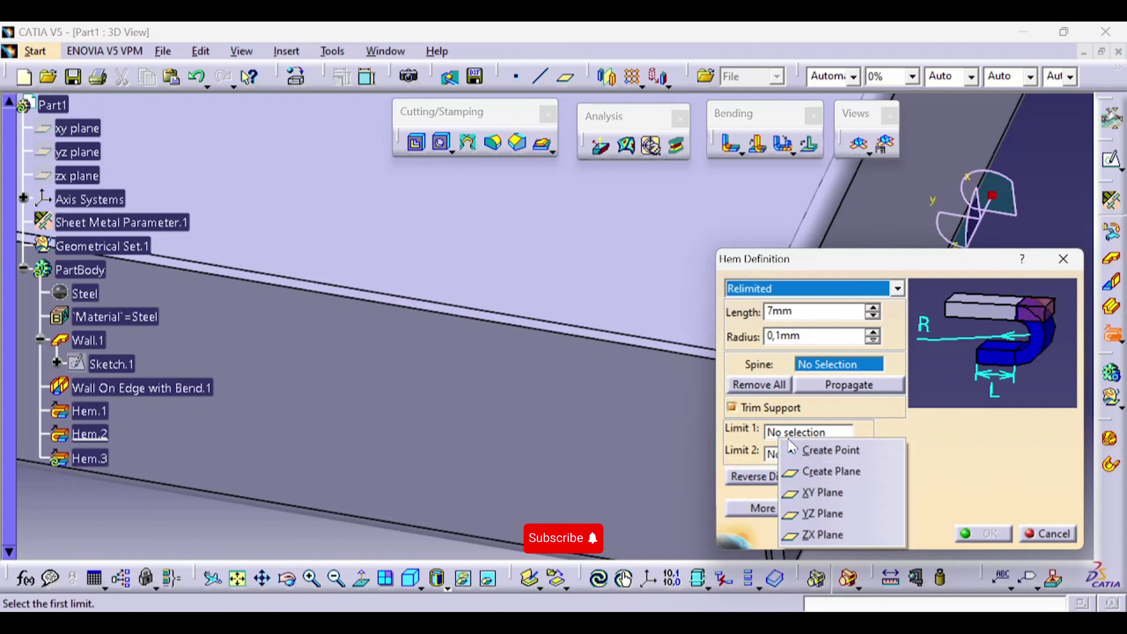
click(788, 431)
right_click(792, 434)
click(814, 441)
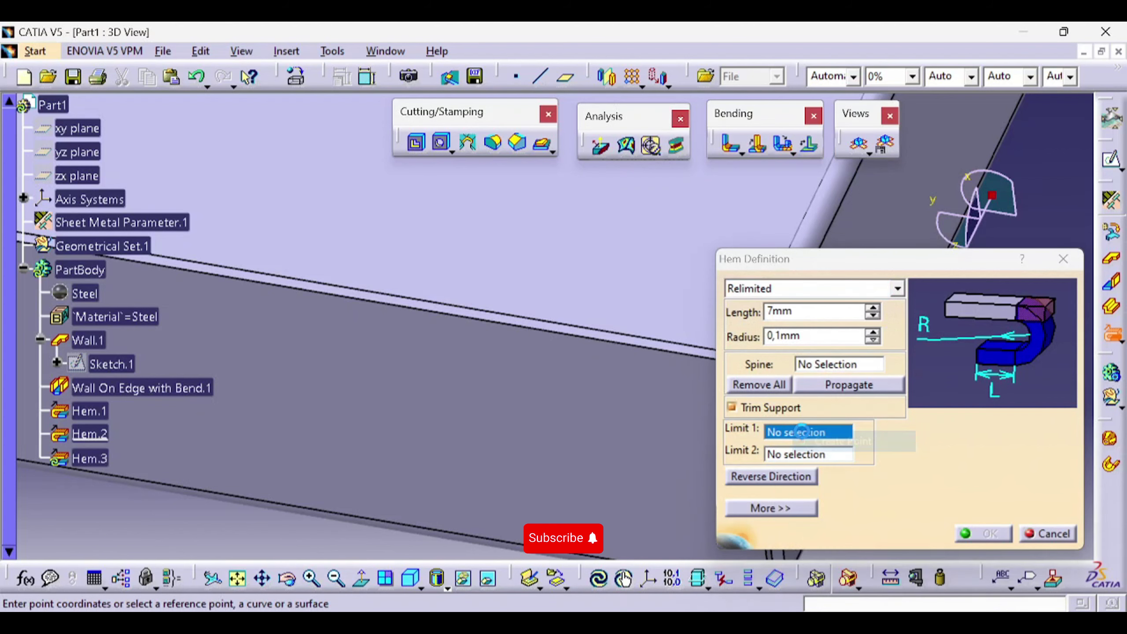
click(687, 350)
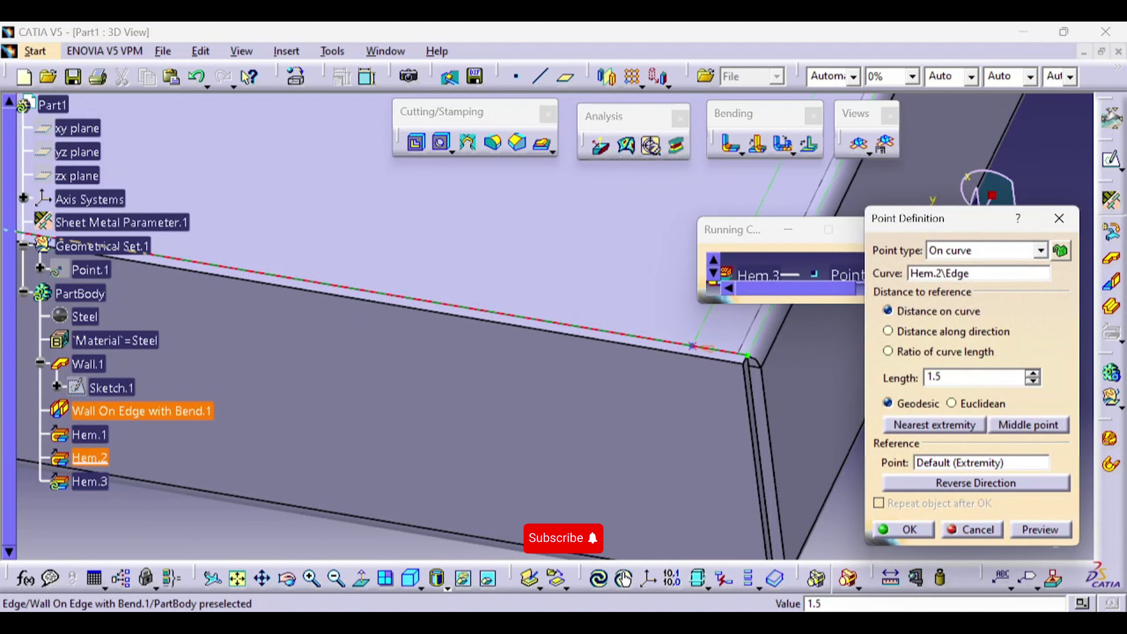
key(Return)
Create the hem's second limit point on the same free edge, close to its opposite corner
middle_drag(683, 347, 433, 264)
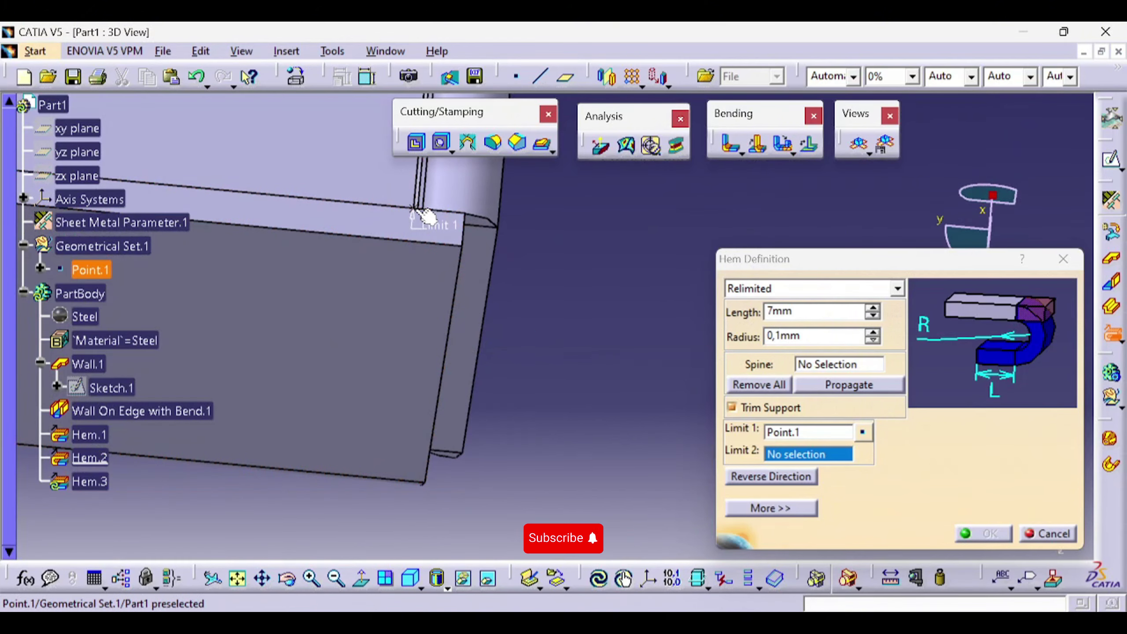
middle_drag(466, 330, 390, 365)
middle_drag(157, 320, 691, 401)
right_click(797, 453)
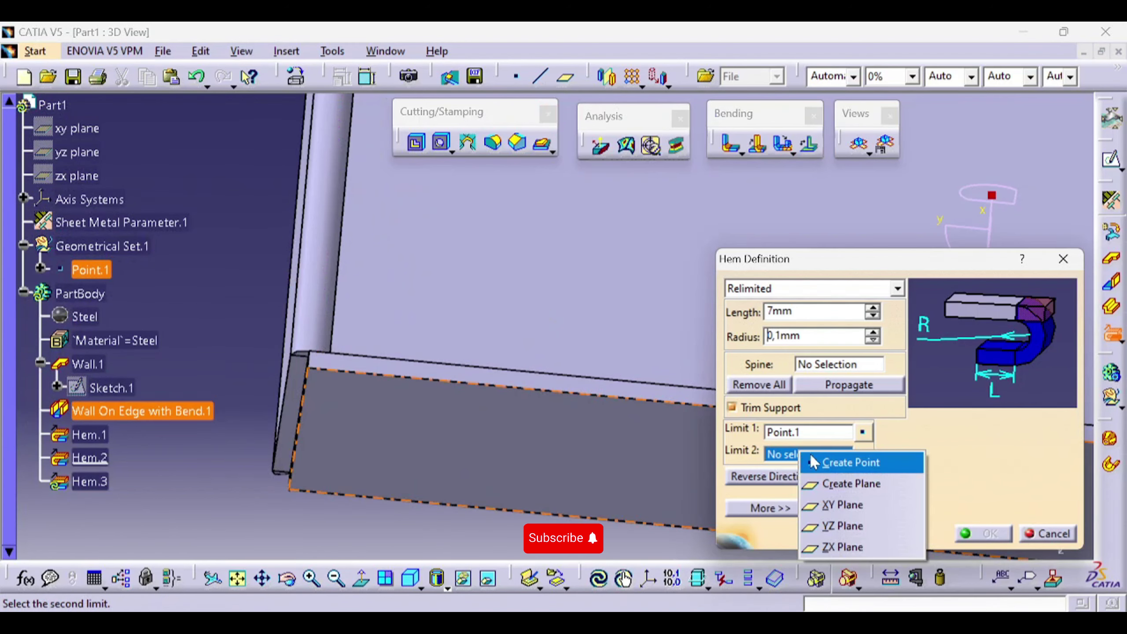
click(850, 465)
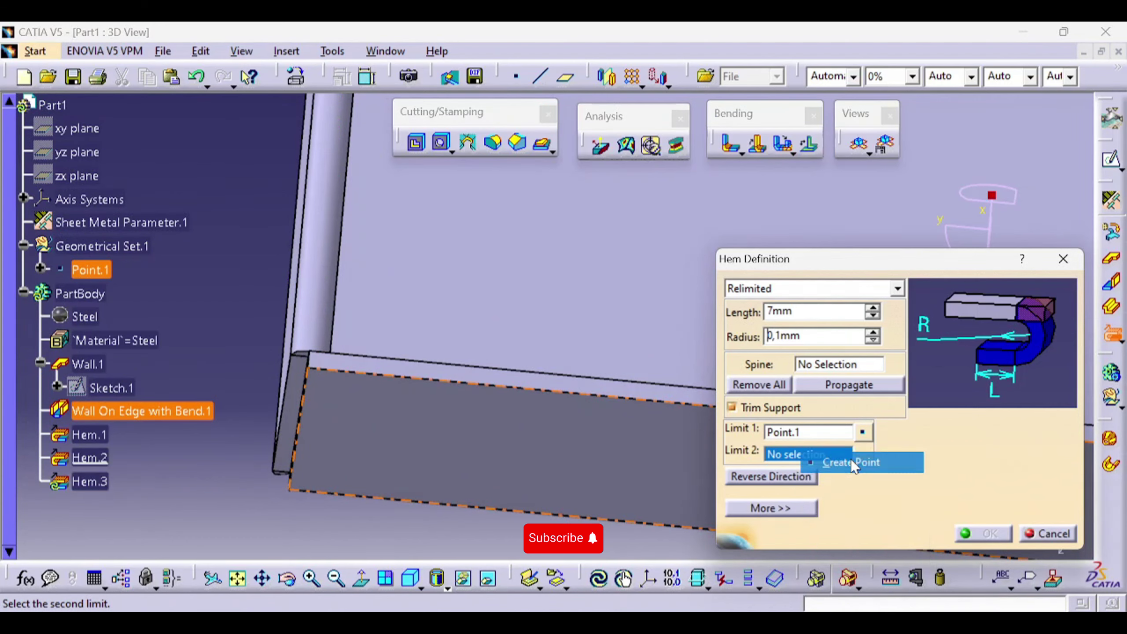
click(377, 361)
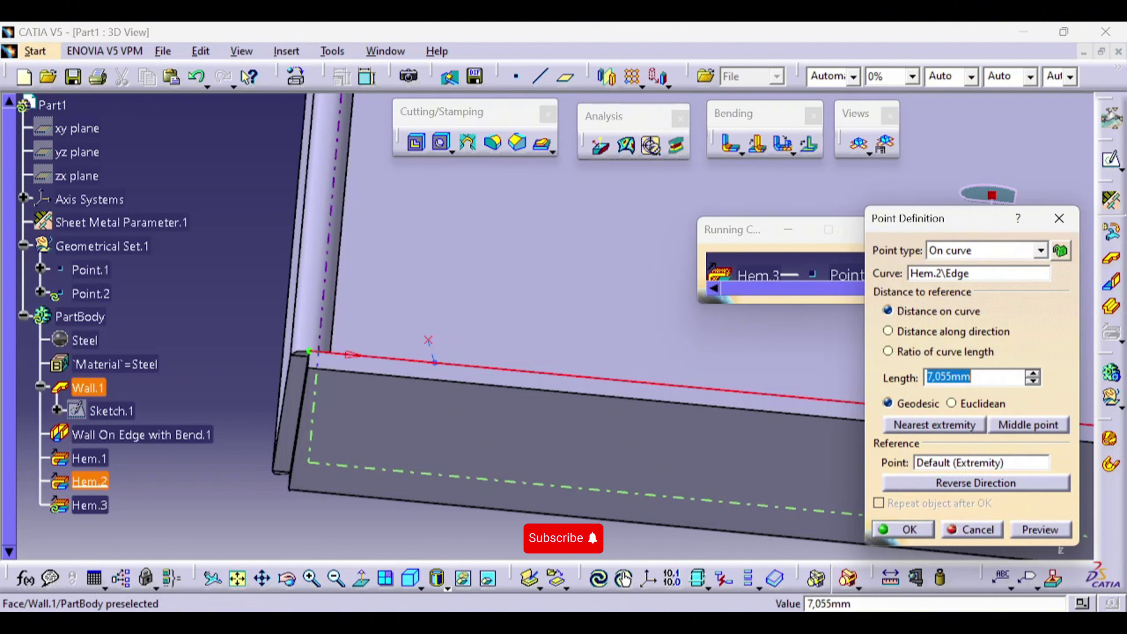
key(Return)
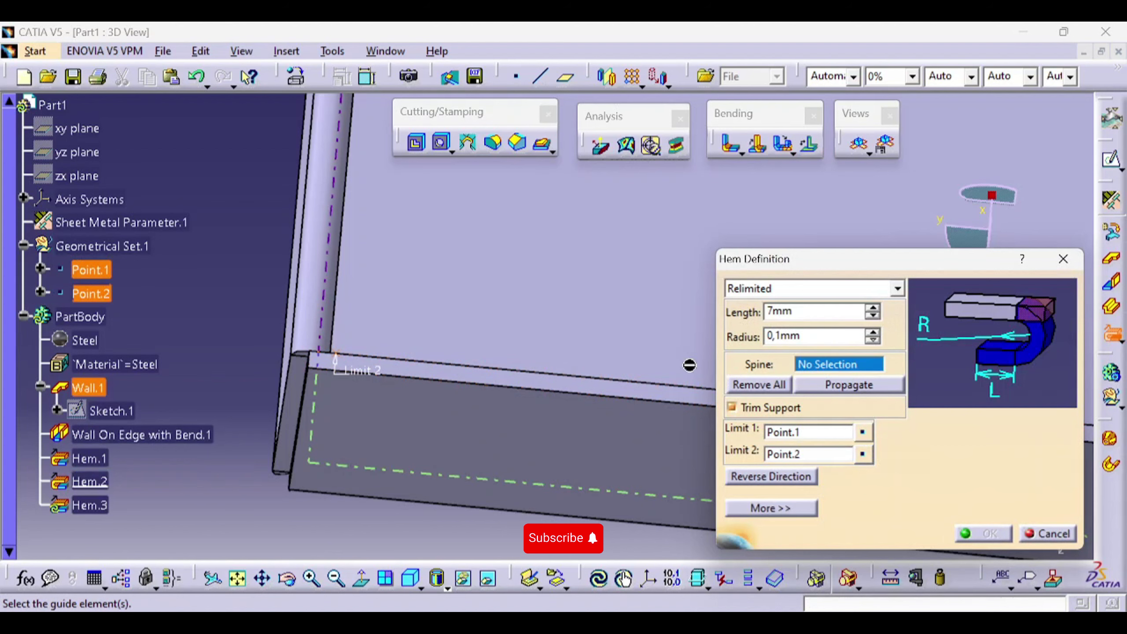
Pick the long wall's free edge as the hem's spine, reverse the direction and create the relimited hem
click(634, 387)
middle_drag(606, 402, 448, 328)
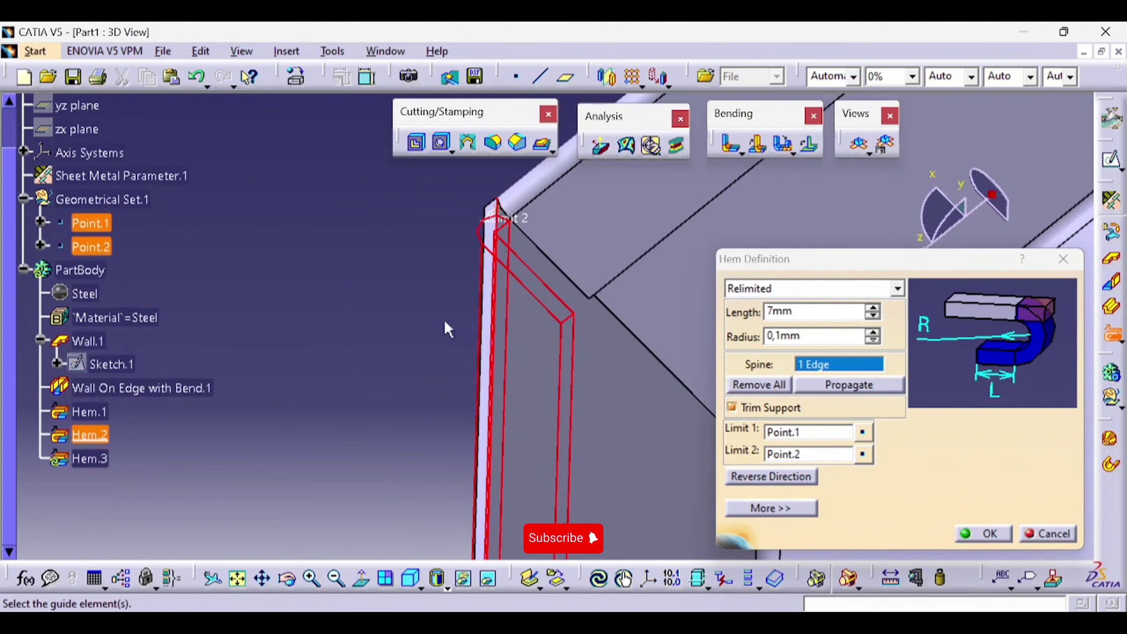
click(794, 476)
middle_drag(622, 378, 357, 377)
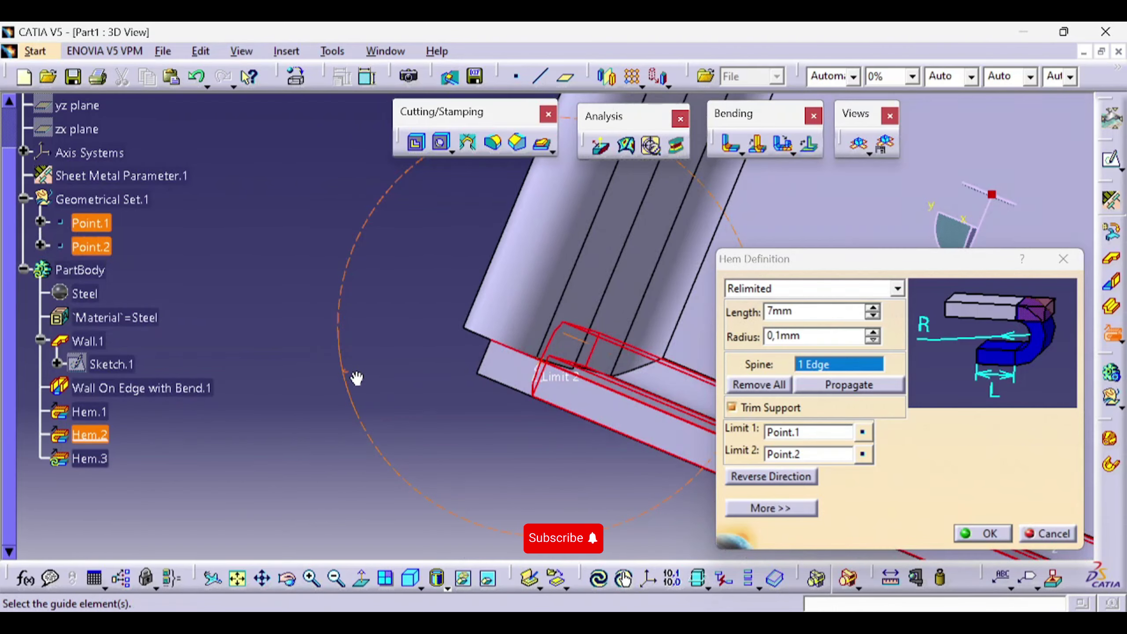
click(972, 534)
Start another Relimited hem on the opposite long wall and create its first limit point on the free edge, 1.5 mm from the corner
middle_drag(613, 338, 652, 631)
middle_drag(732, 355, 652, 456)
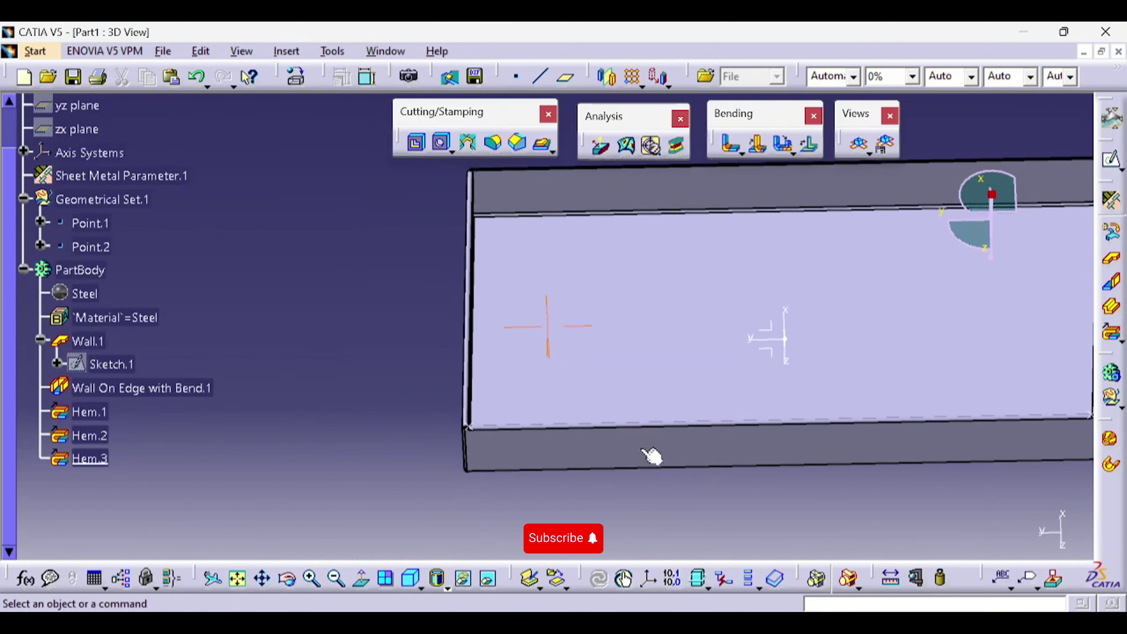
middle_drag(604, 390, 668, 538)
middle_drag(520, 349, 442, 326)
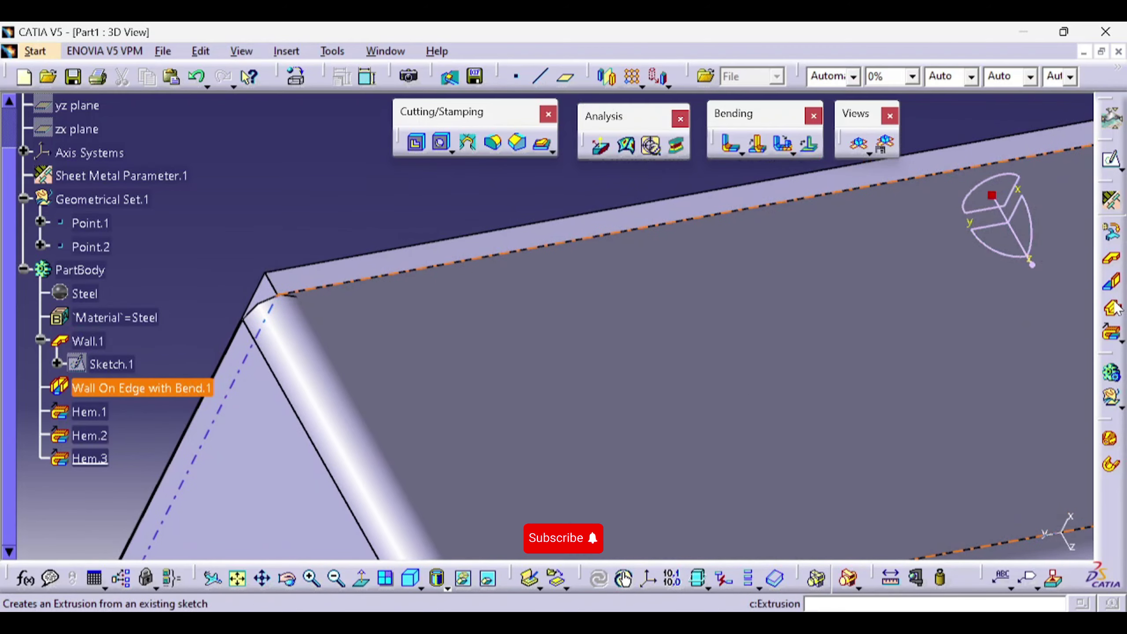
click(1111, 340)
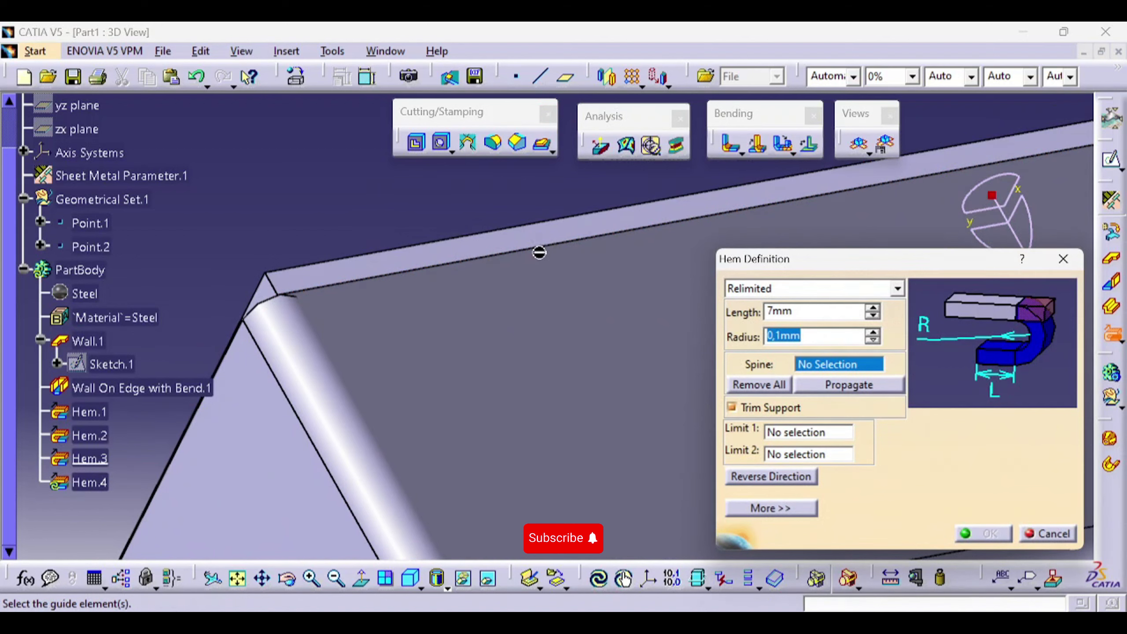
right_click(776, 434)
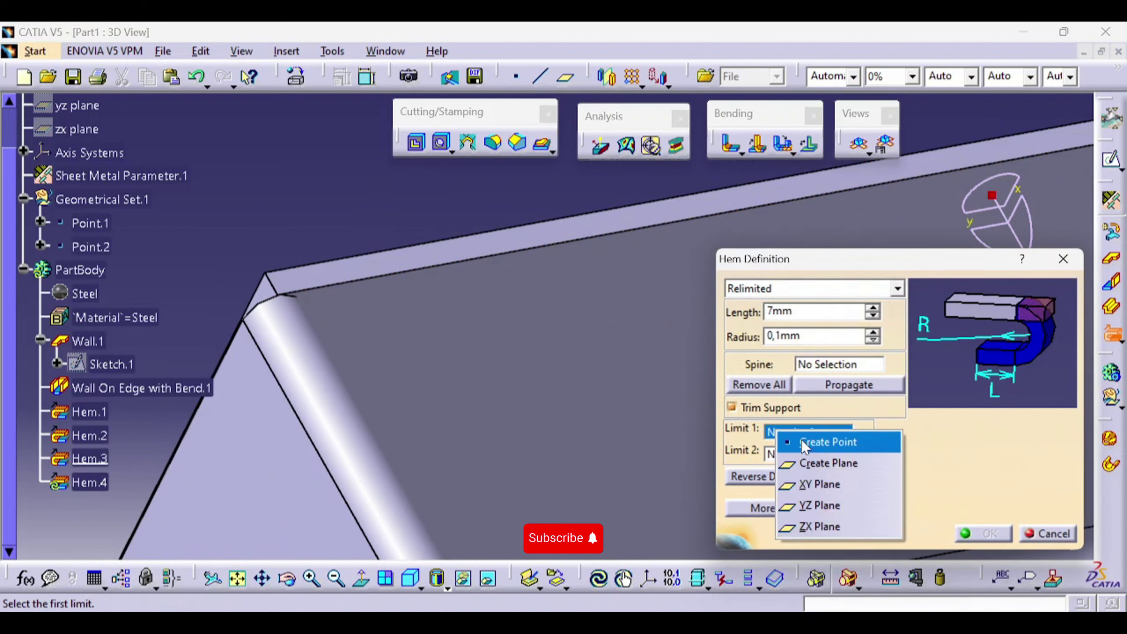
click(803, 442)
click(555, 242)
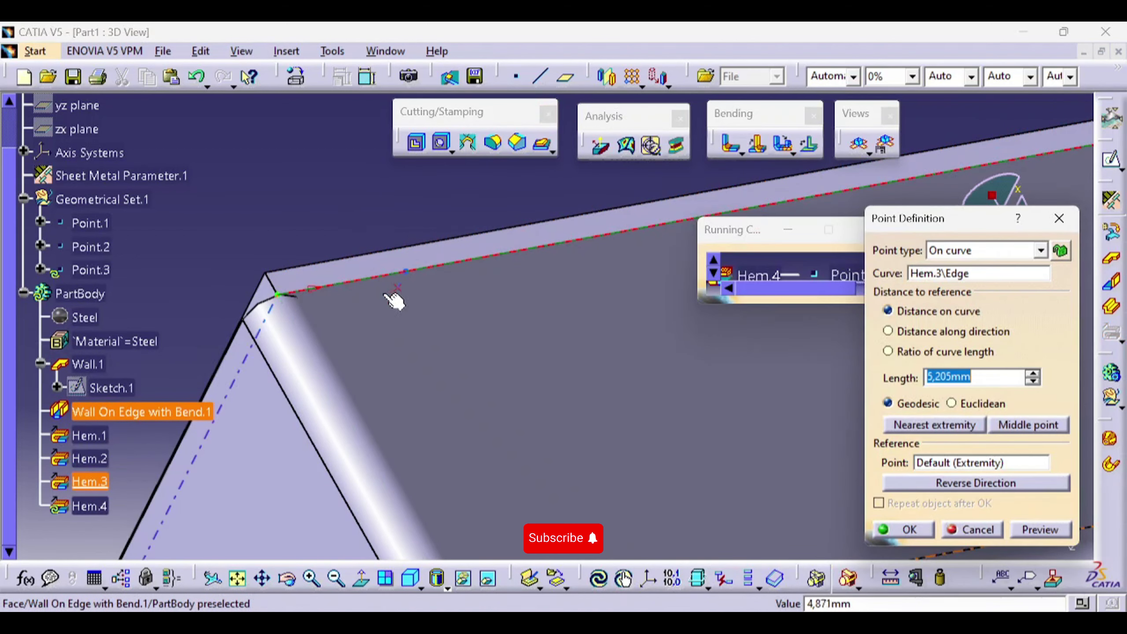
middle_drag(374, 275, 370, 363)
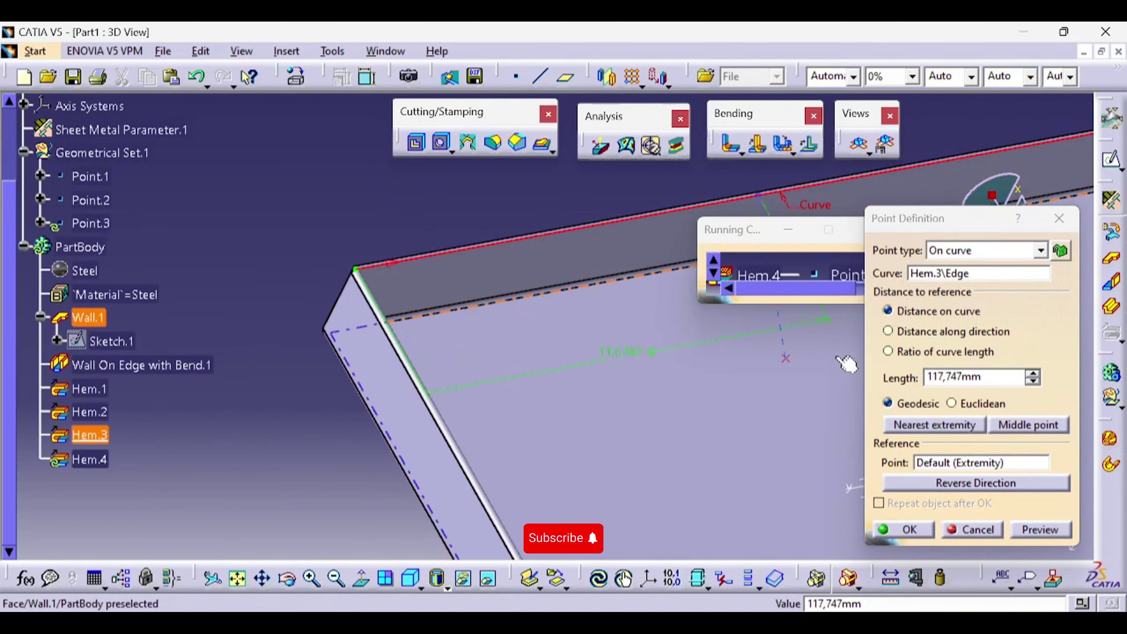
double_click(1004, 378)
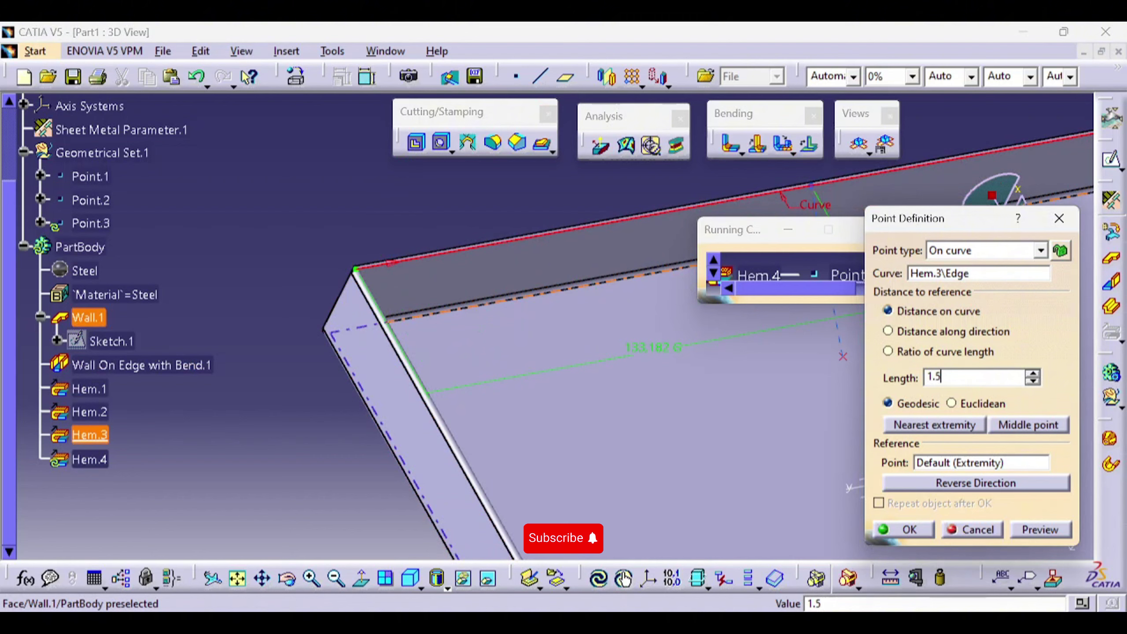
key(Return)
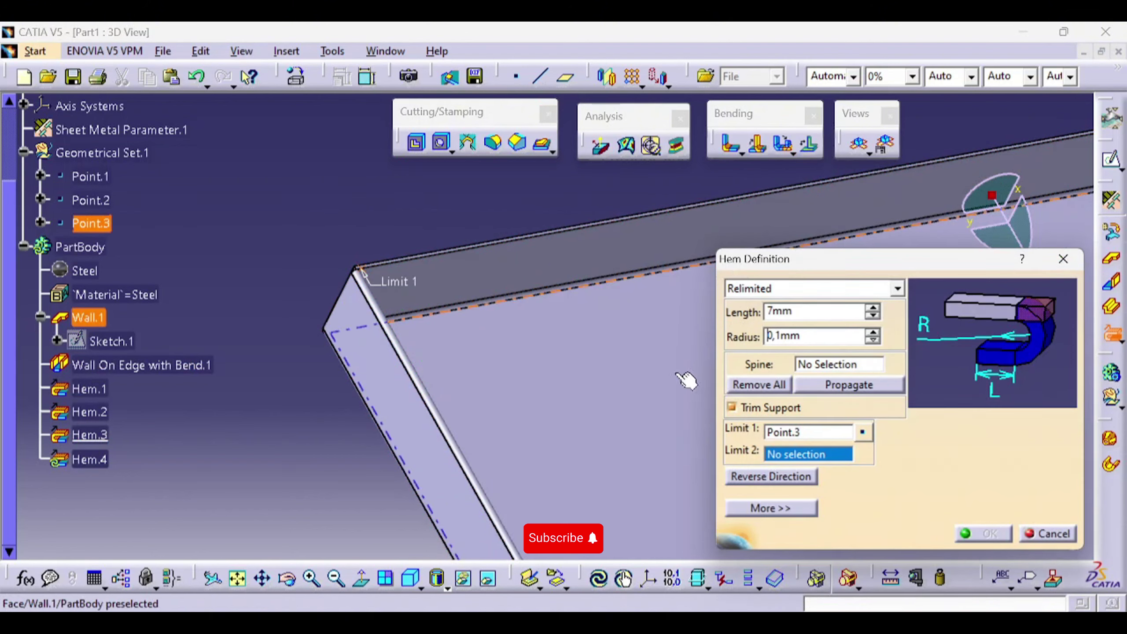
Create the hem's second limit point on that edge, 1.5 mm from its other end
middle_drag(550, 350, 56, 488)
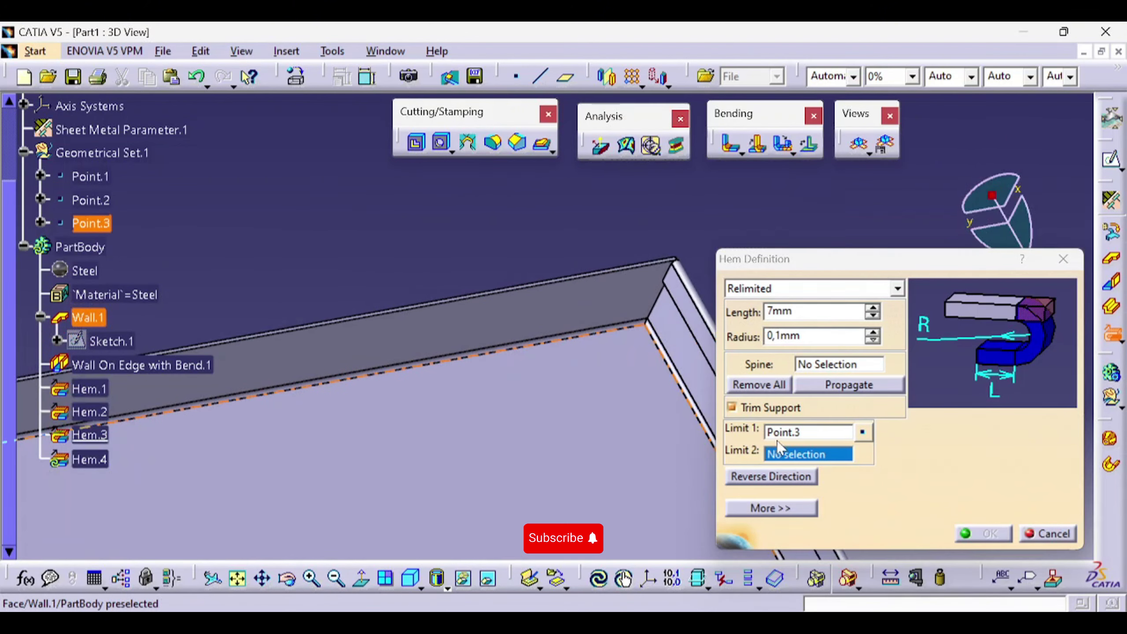
right_click(785, 459)
click(834, 471)
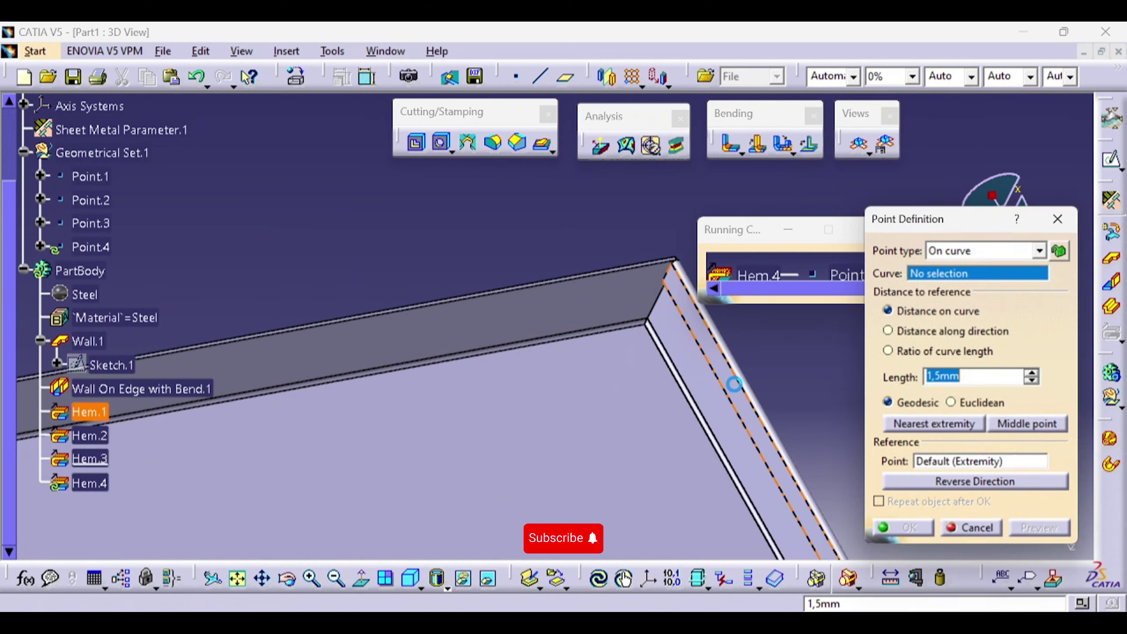
click(639, 268)
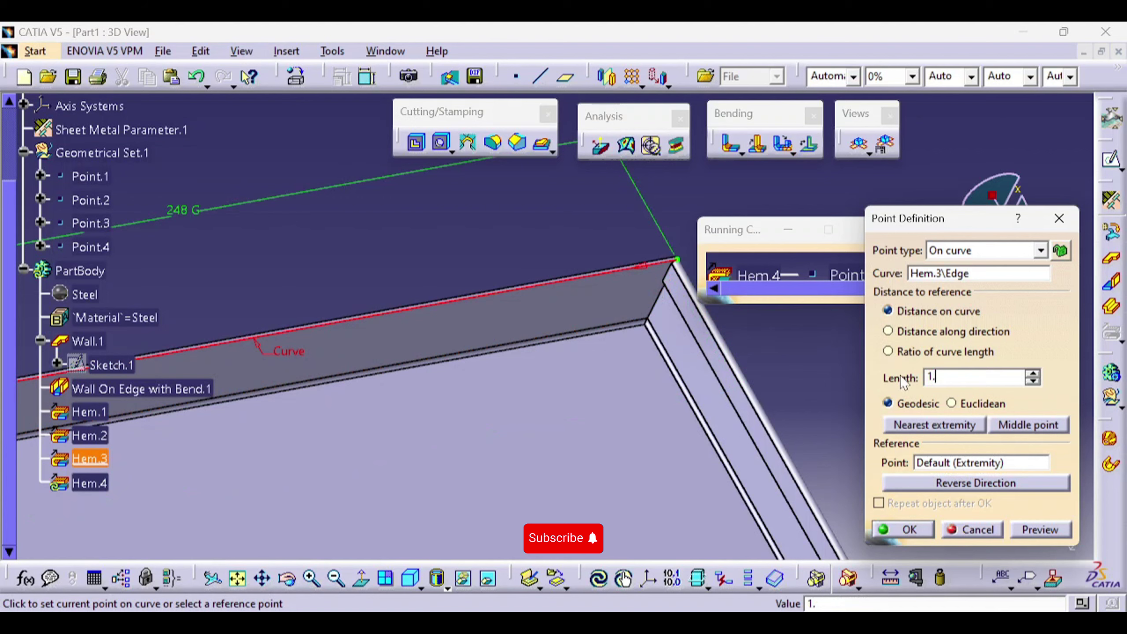
key(Return)
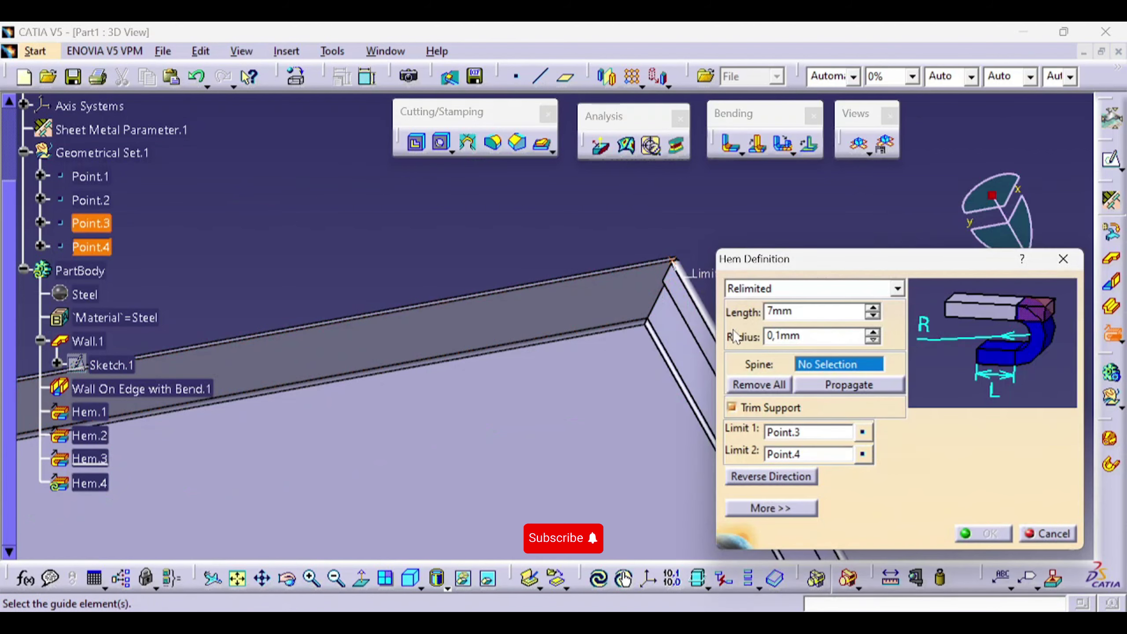
Use the remaining wall's free edge as the hem's spine, reverse the direction and create the fourth hem
click(646, 274)
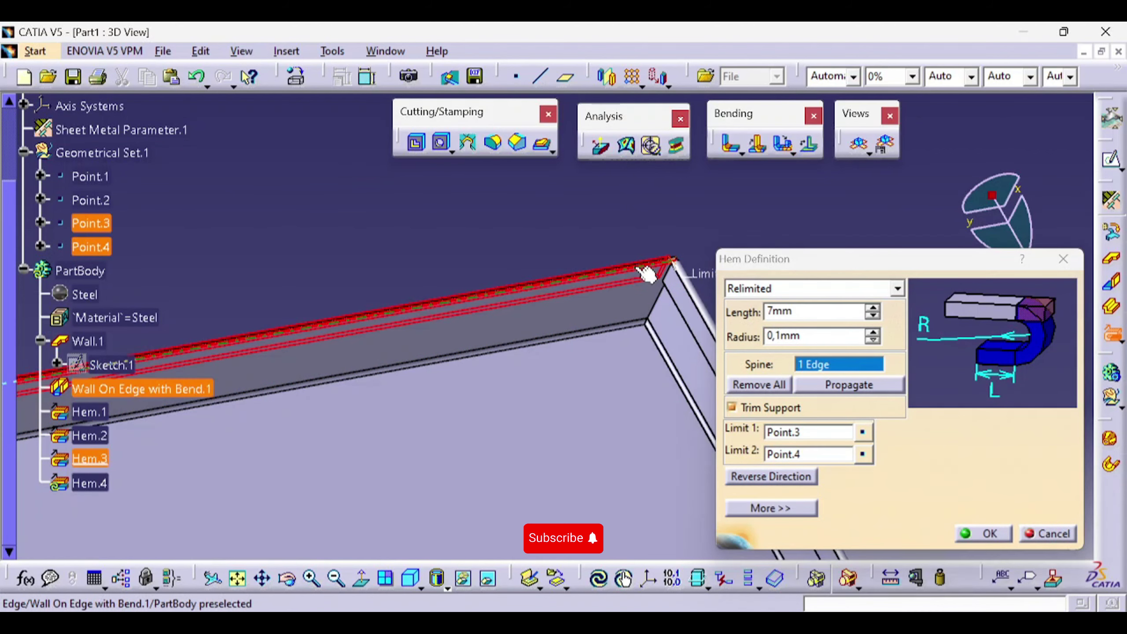
click(738, 476)
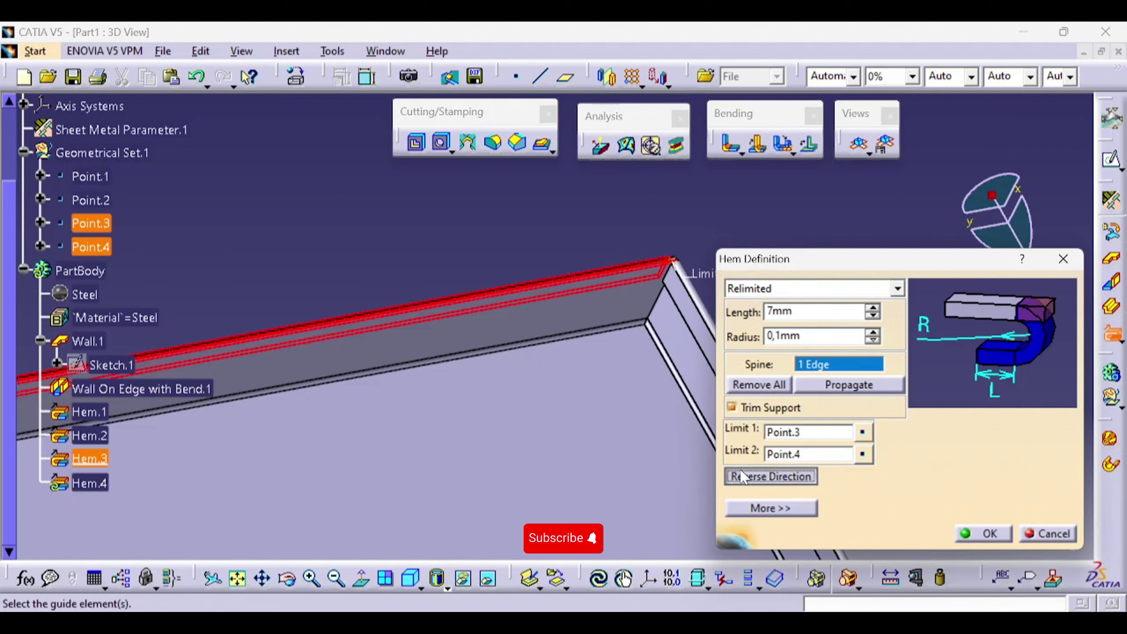
click(965, 532)
middle_drag(679, 358, 355, 311)
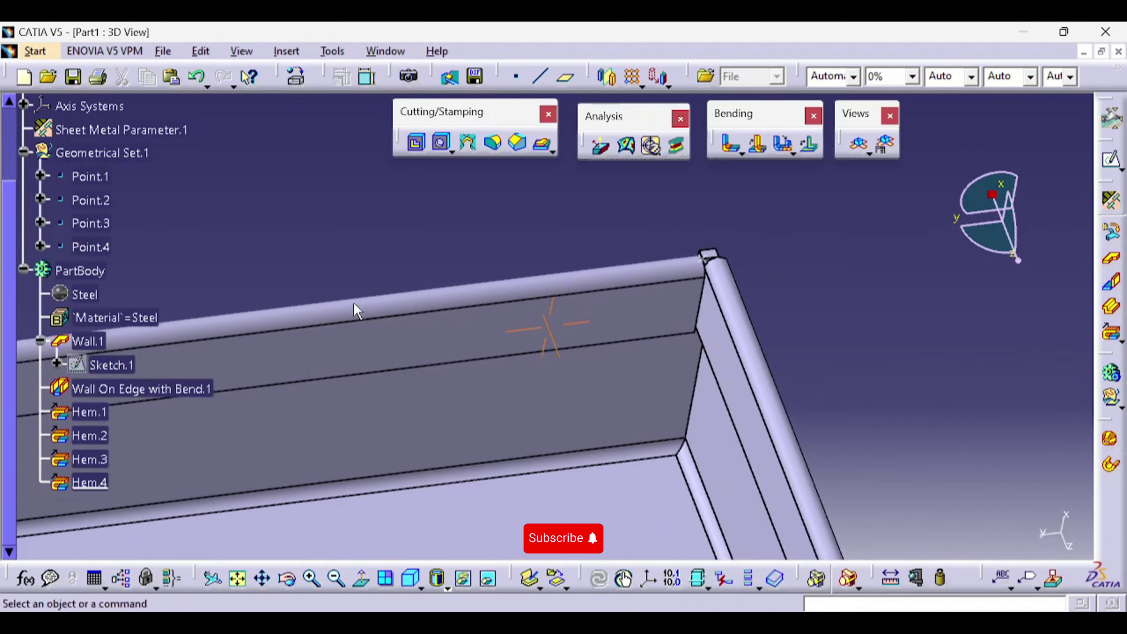
Unfold the hemmed tray into its flat view
middle_click(677, 318)
middle_drag(674, 319, 576, 377)
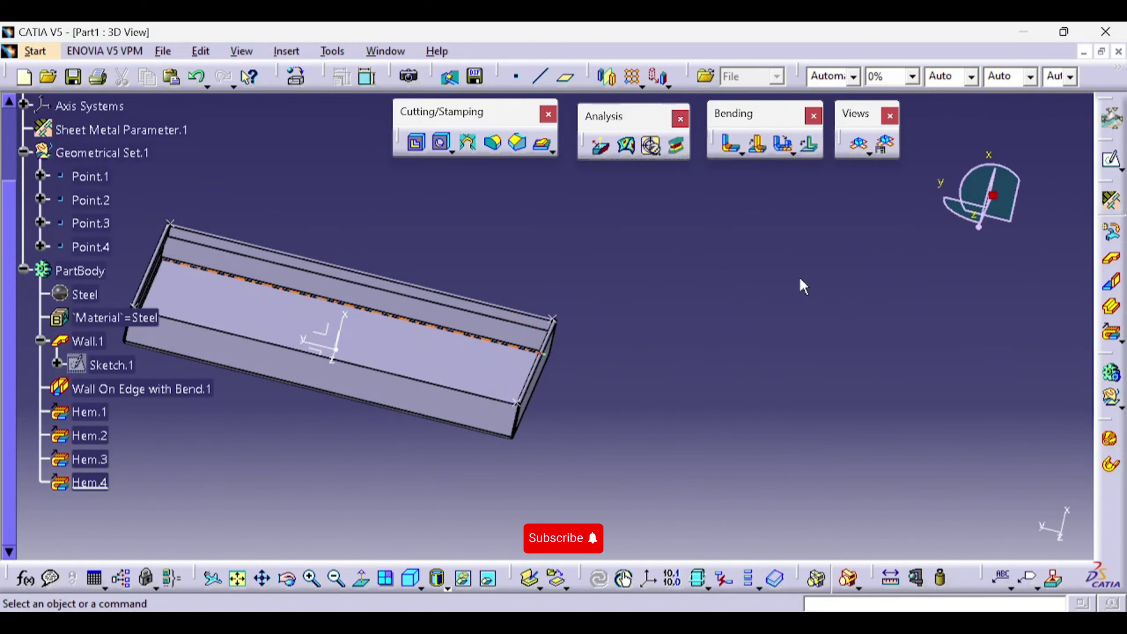
middle_drag(805, 286, 727, 268)
click(865, 142)
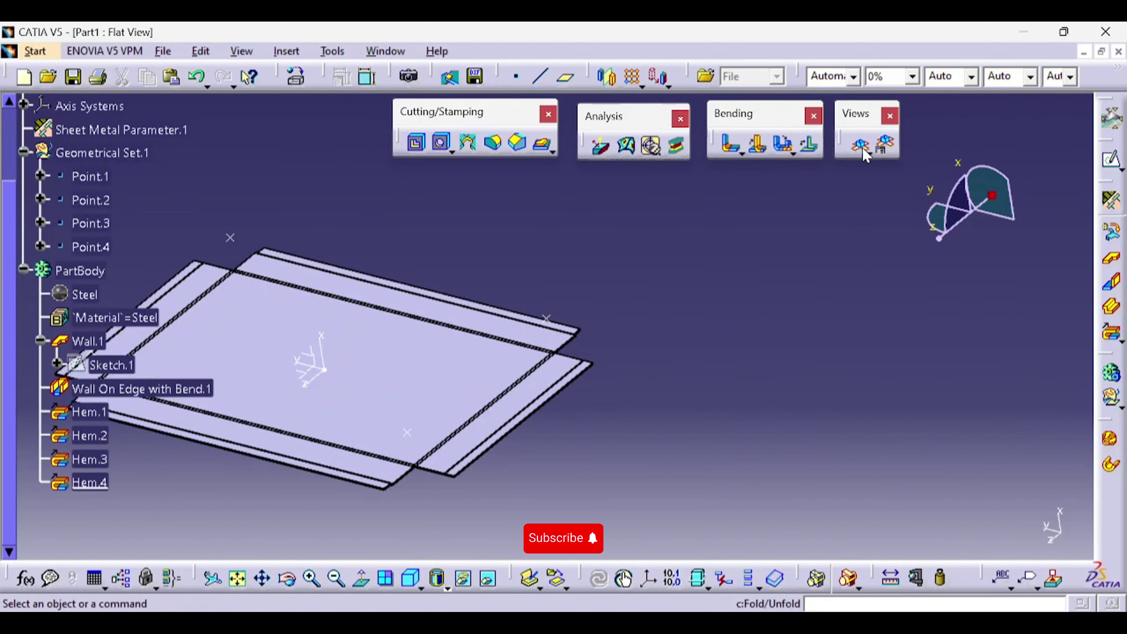
Cut a circular corner relief of 2 mm radius between the two bend faces at the flat tray's rightmost corner
middle_drag(550, 353, 641, 272)
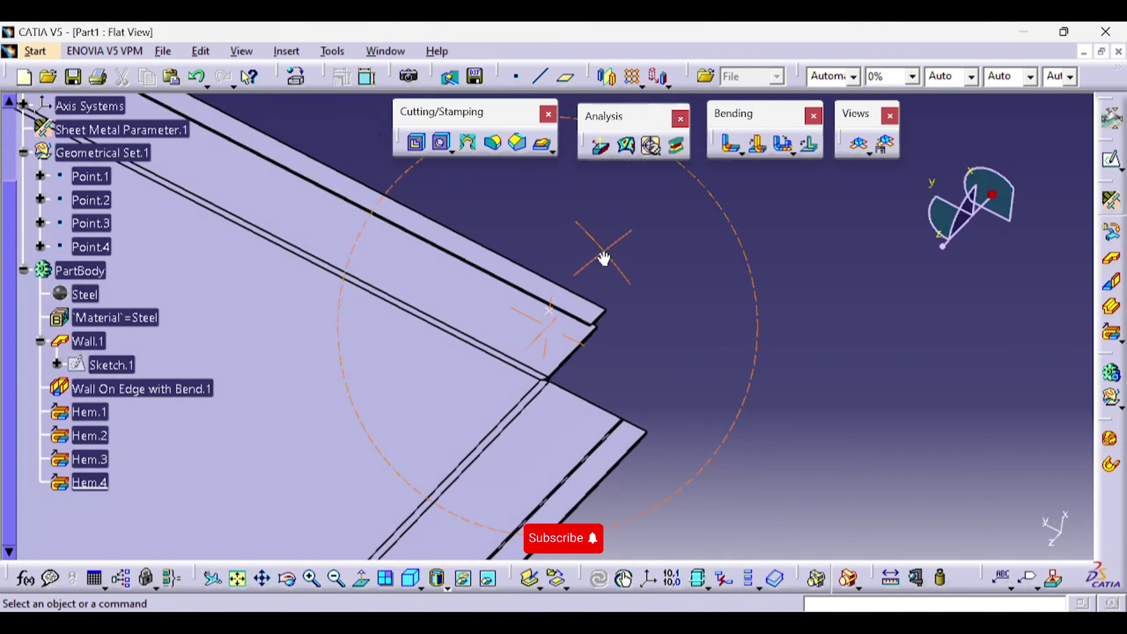
middle_drag(602, 370, 486, 191)
click(468, 142)
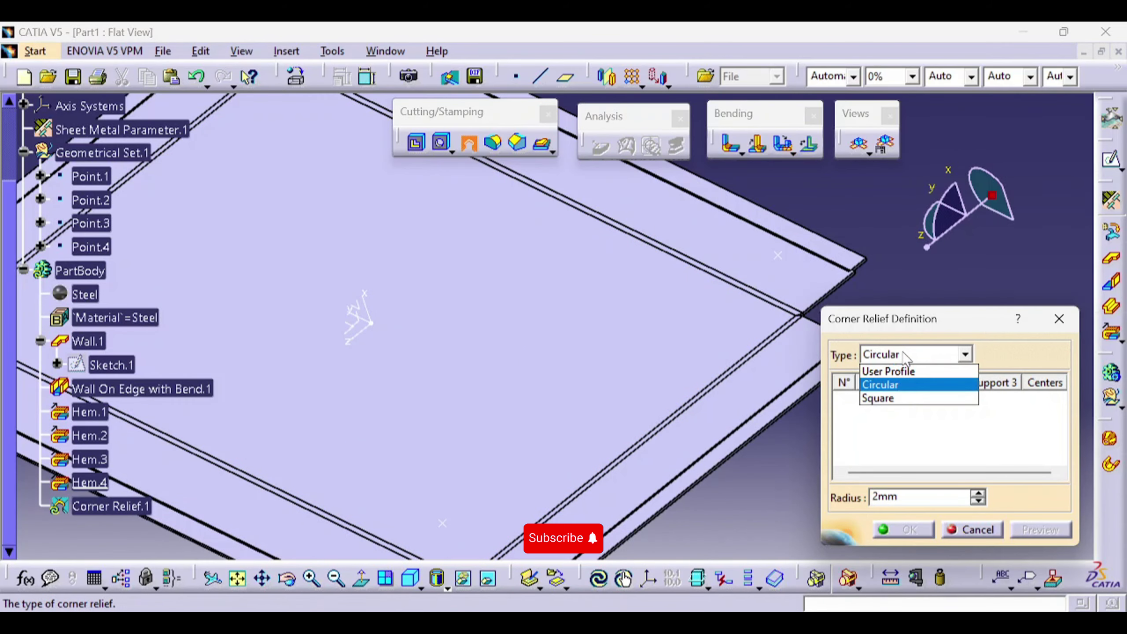
click(897, 389)
middle_drag(715, 354, 534, 335)
click(514, 346)
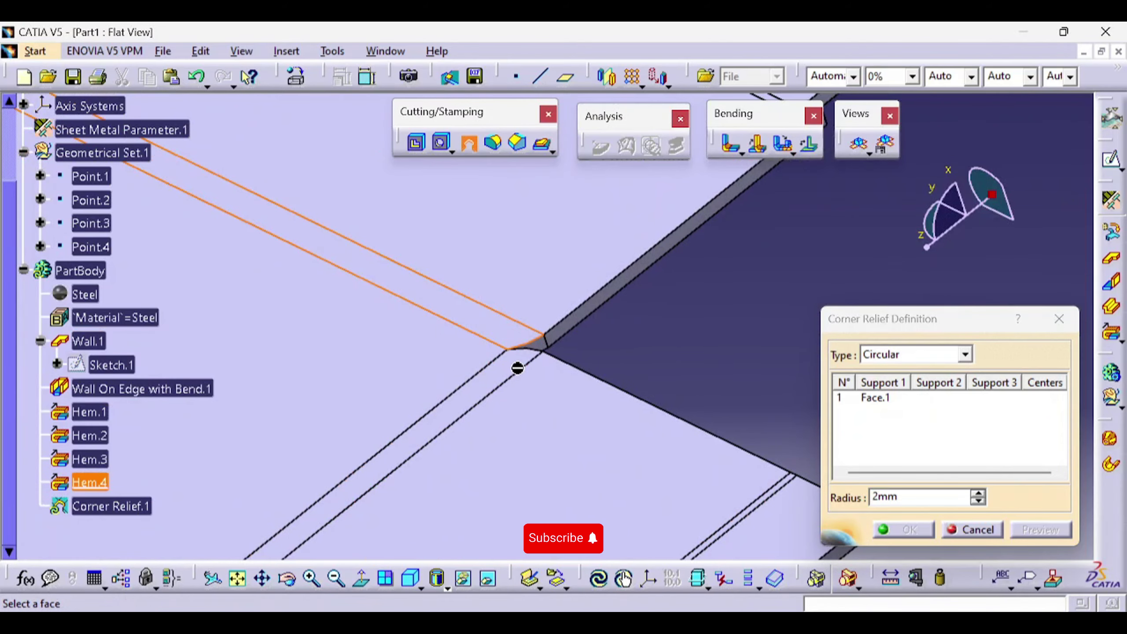
click(527, 365)
middle_drag(531, 393, 635, 228)
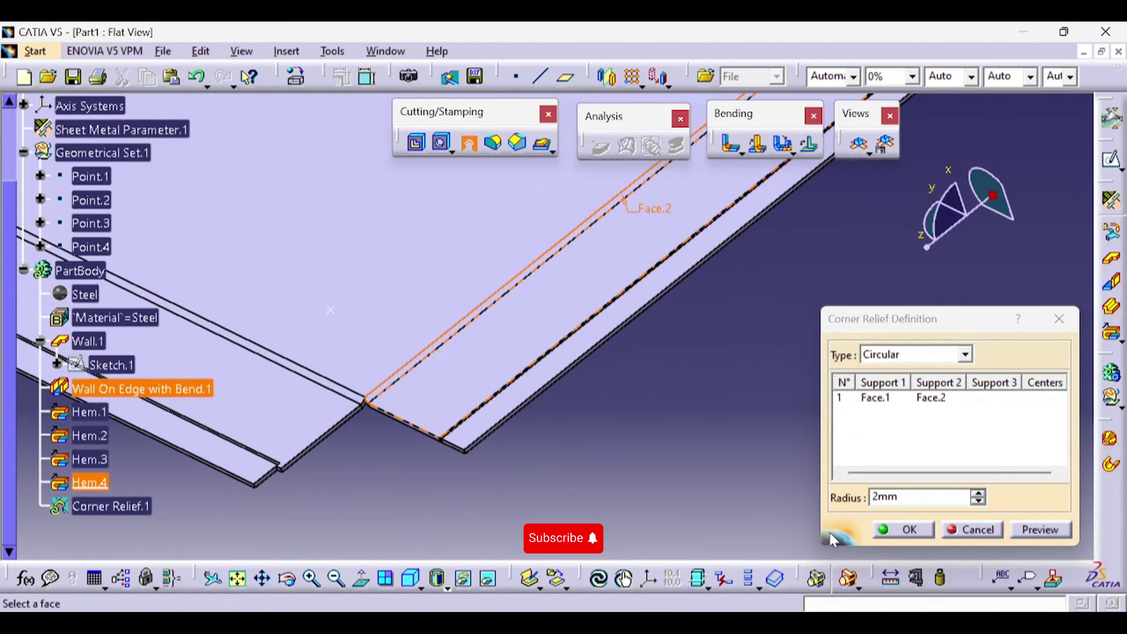
click(882, 529)
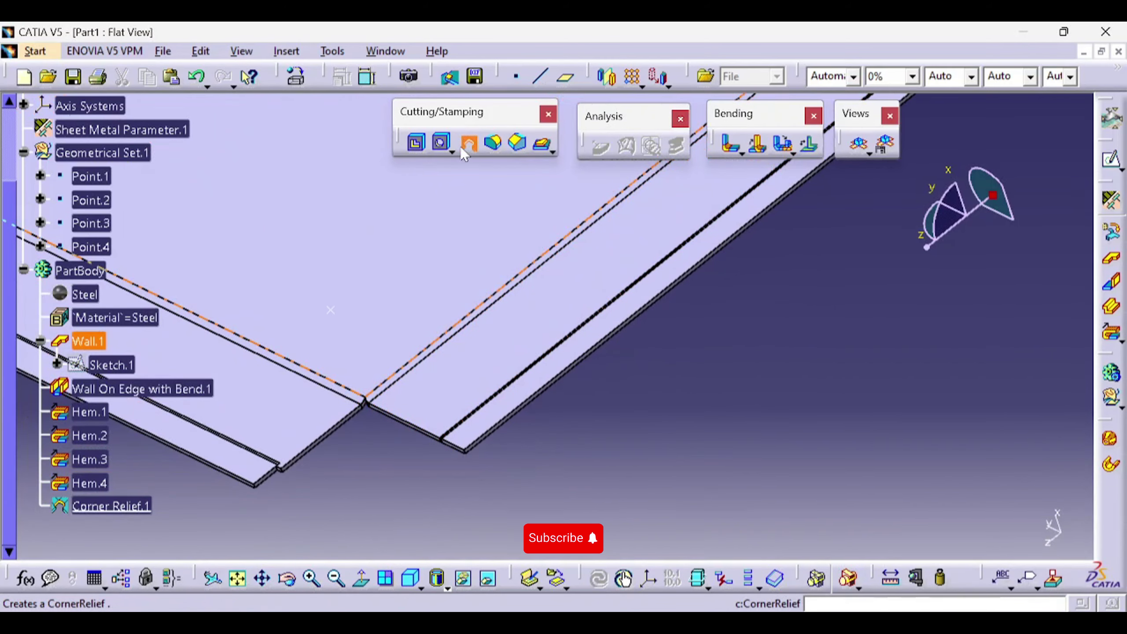
Add a second 2 mm circular corner relief between the bend faces meeting at the flat tray's front corner
click(467, 142)
middle_drag(394, 411, 370, 380)
click(324, 390)
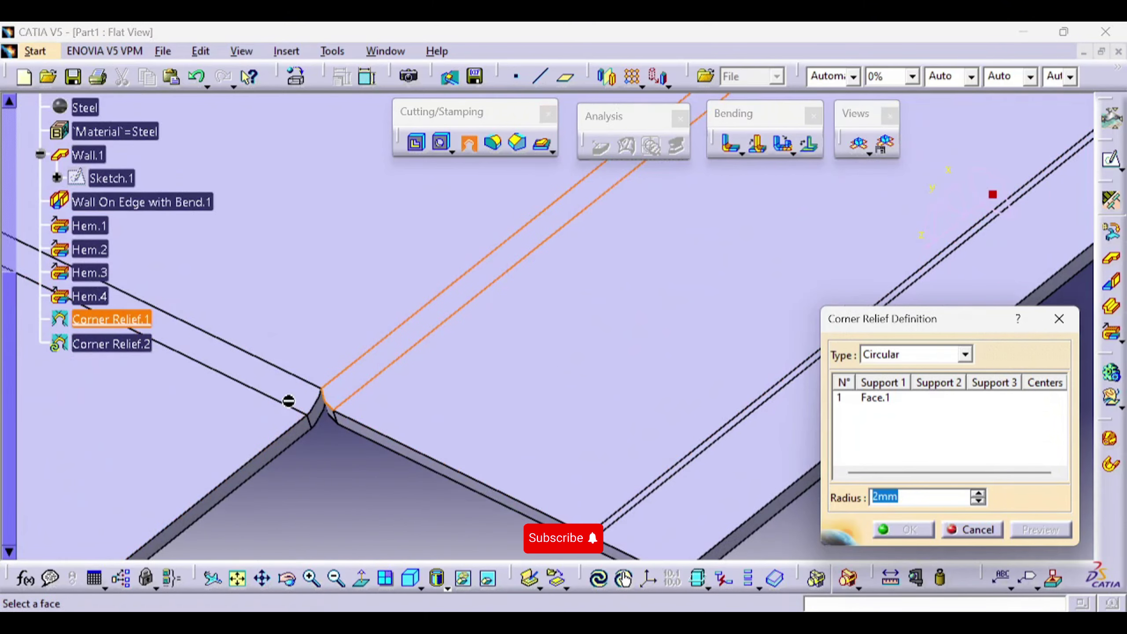
click(292, 400)
click(888, 529)
Create a third circular corner relief of 2 mm radius between the bend faces at the tray's leftmost corner
click(443, 322)
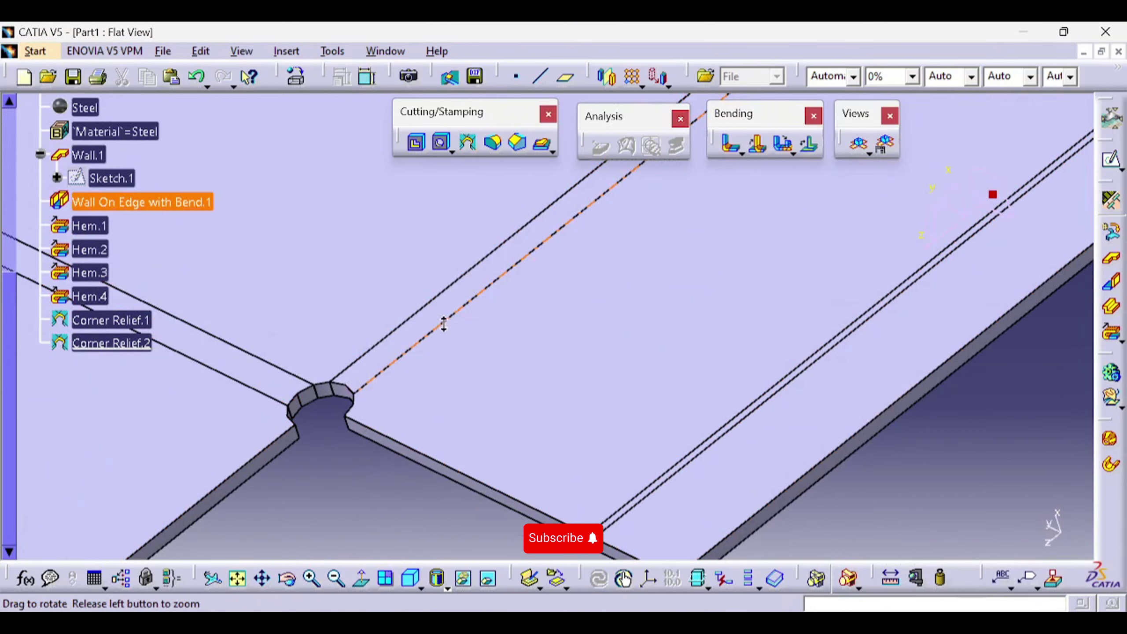
middle_drag(443, 322, 398, 390)
middle_drag(348, 315, 692, 529)
middle_drag(402, 367, 470, 189)
click(470, 143)
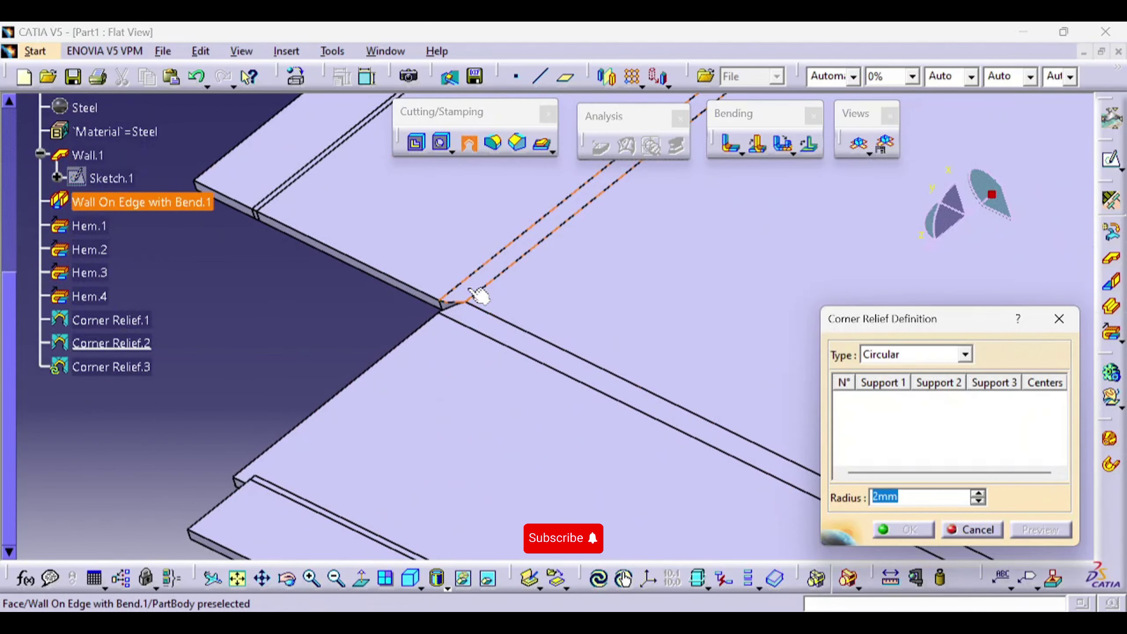
click(478, 323)
click(896, 527)
Relieve the remaining rear corner with a 2 mm radius circular corner relief between its two bend faces
click(606, 377)
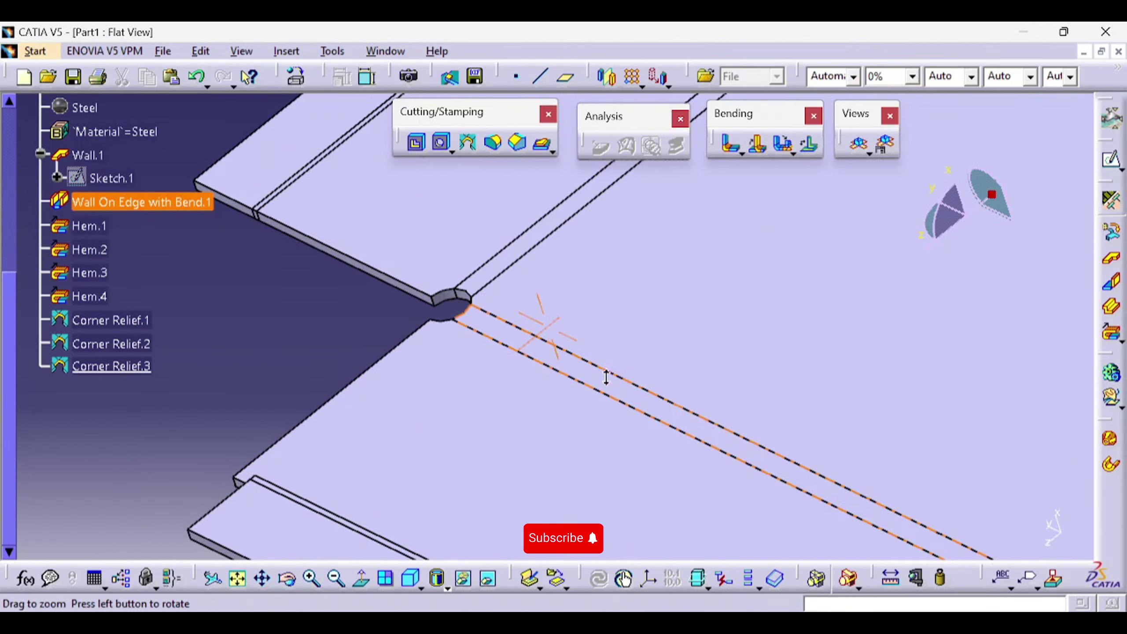
middle_drag(606, 378, 453, 552)
middle_drag(453, 552, 395, 524)
middle_drag(377, 482, 330, 260)
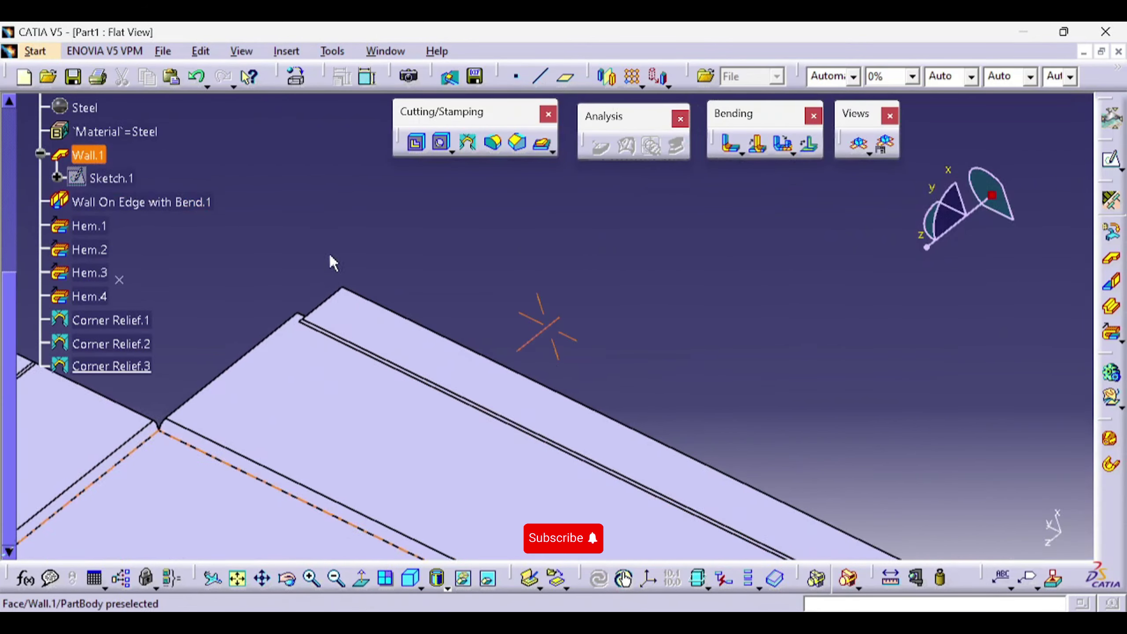
middle_drag(284, 369, 548, 155)
click(470, 143)
middle_drag(437, 247, 353, 315)
click(361, 321)
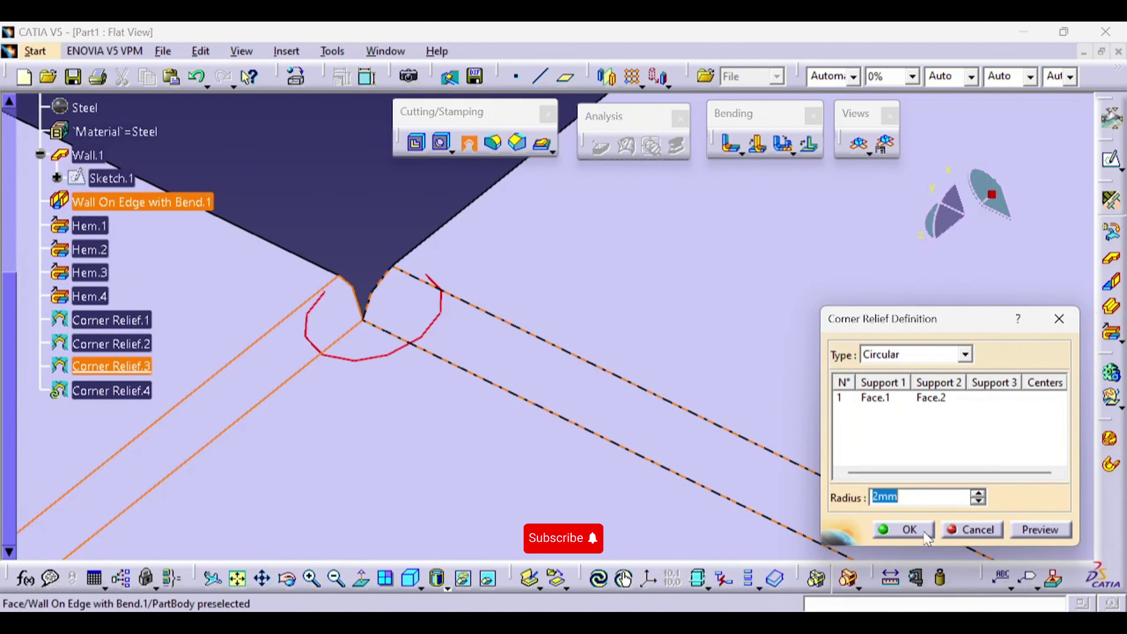
click(903, 530)
Fold the tray back into its 3D shape and show the whole part in the isometric view
middle_drag(604, 299, 633, 313)
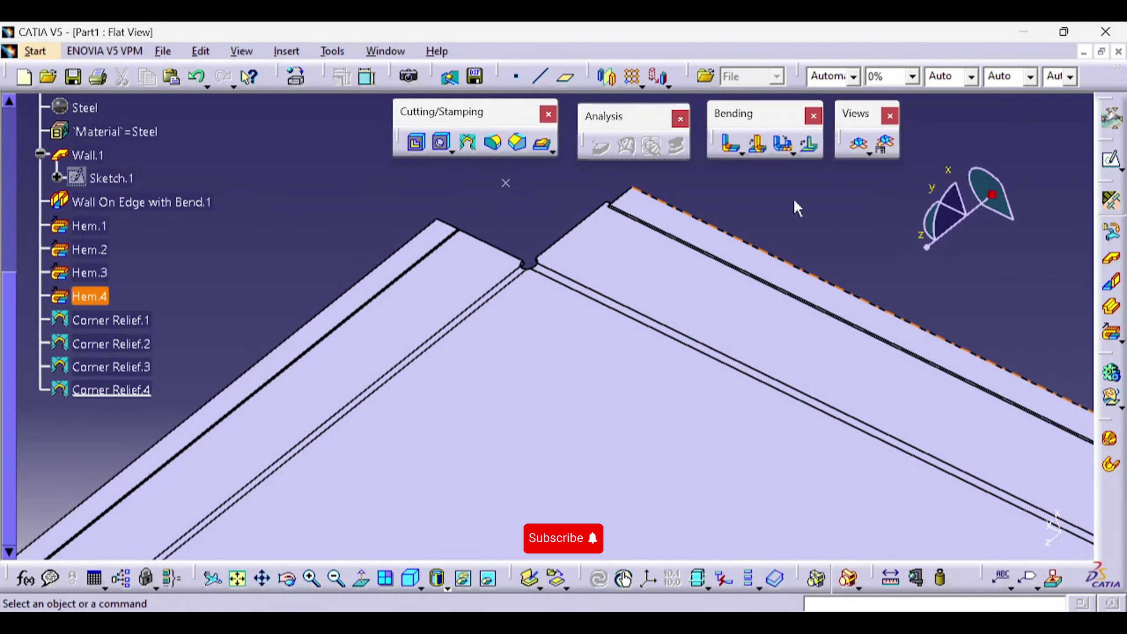
middle_drag(736, 273, 684, 169)
middle_drag(608, 264, 368, 445)
middle_drag(514, 375, 500, 250)
middle_drag(520, 378, 697, 276)
middle_drag(515, 328, 580, 353)
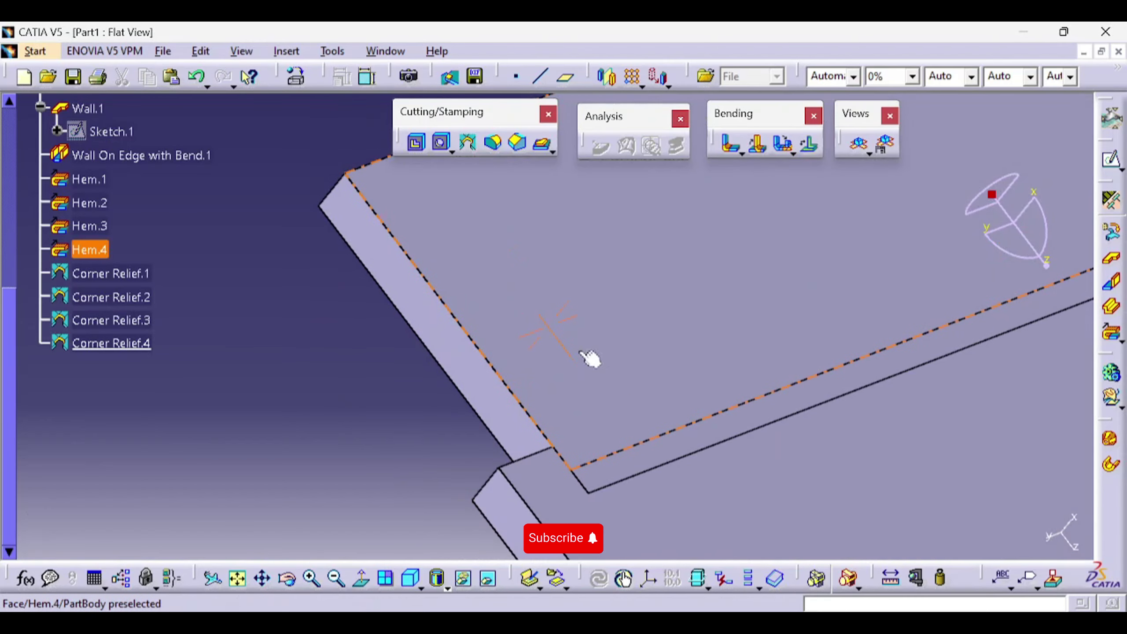
click(848, 150)
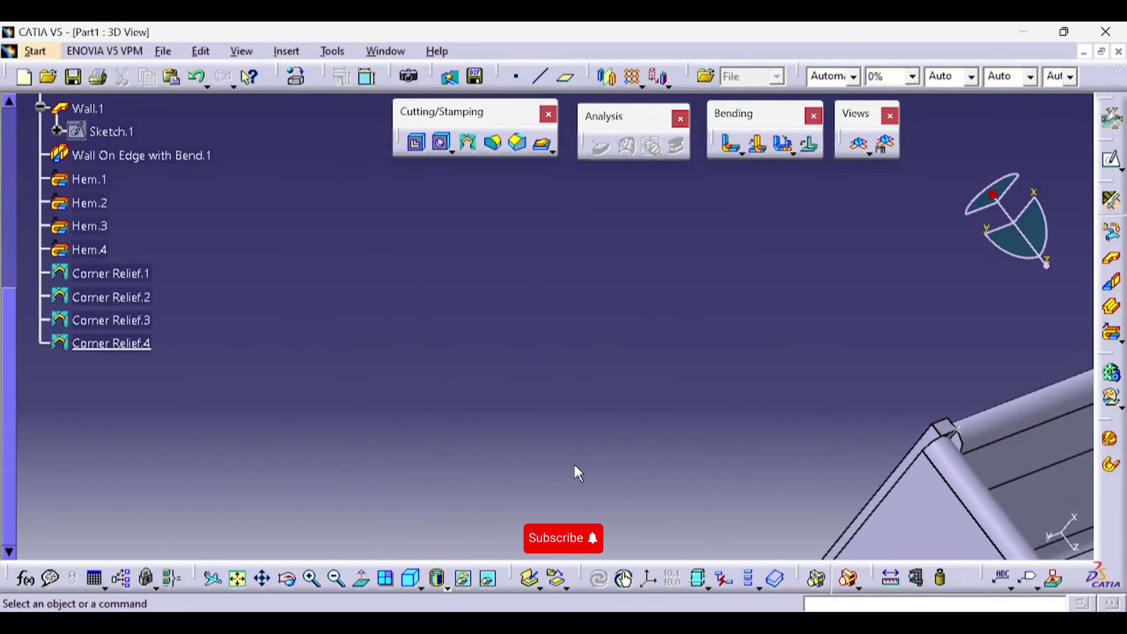
click(243, 581)
click(410, 578)
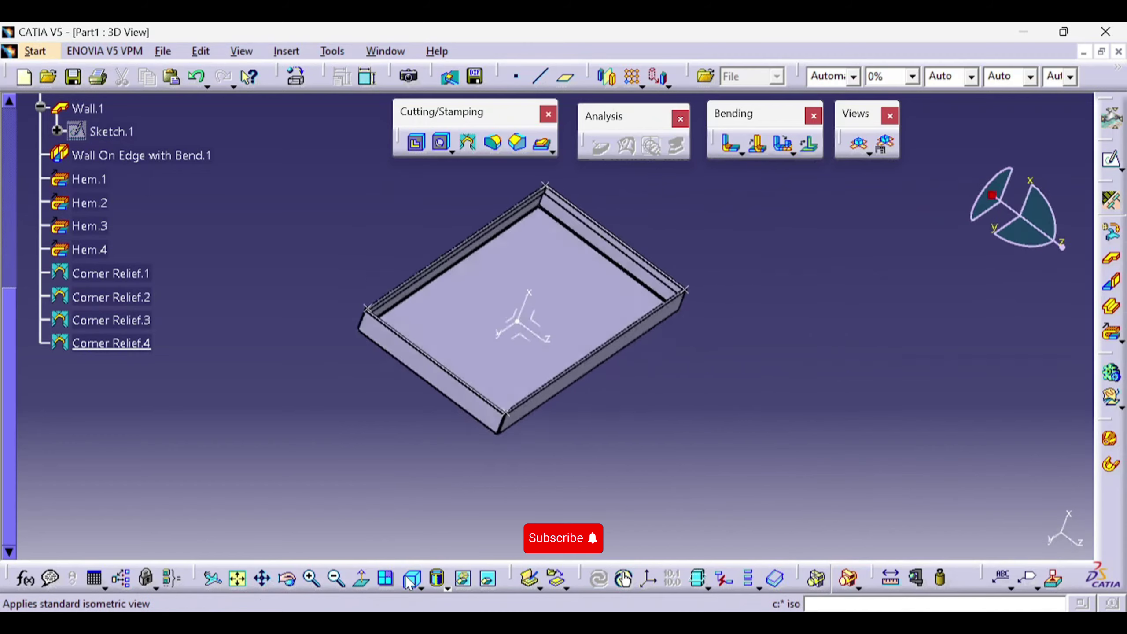
middle_drag(388, 503, 364, 345)
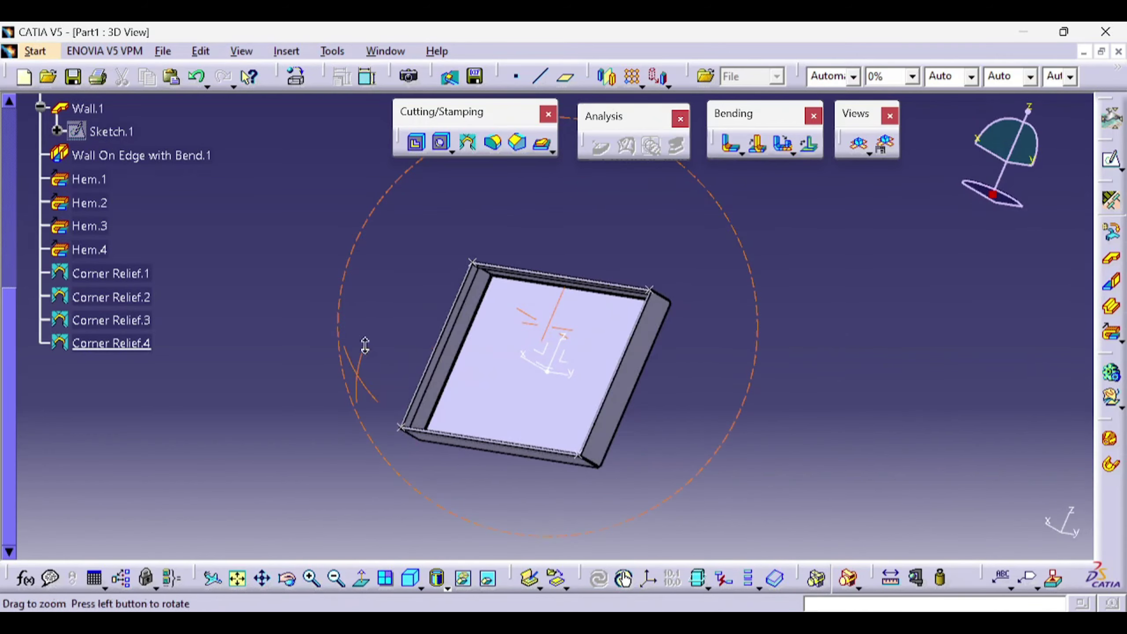